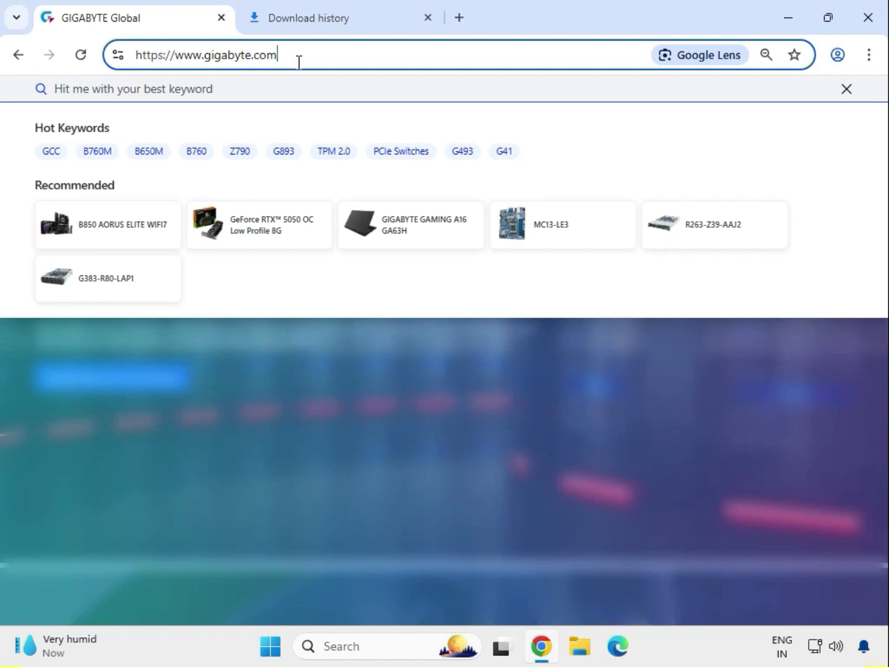
Search the GIGABYTE site for "B560M ARUS PRO AX"
{"action": "left_click", "coordinate": [164, 88]}
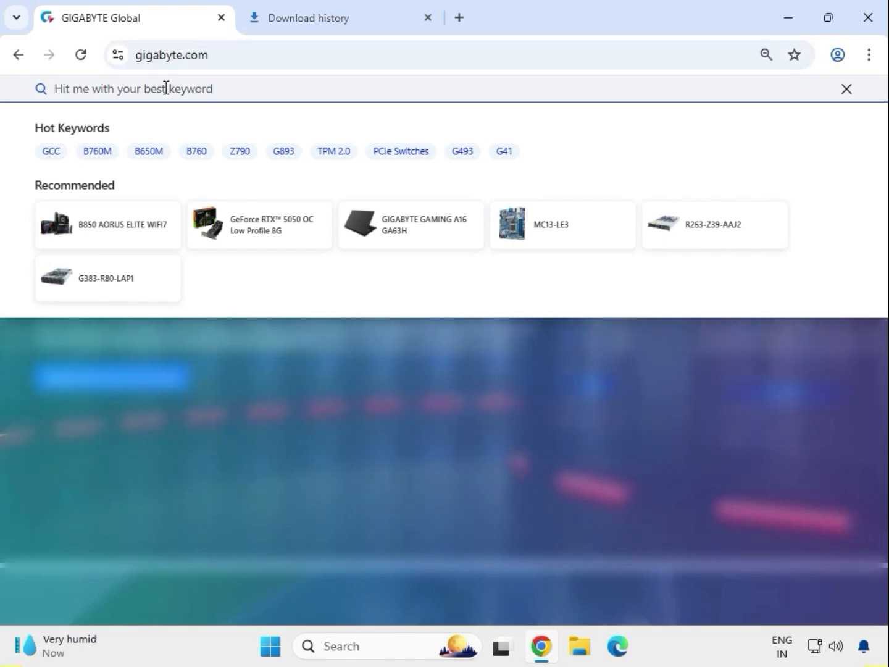
{"action": "type", "text": "B560"}
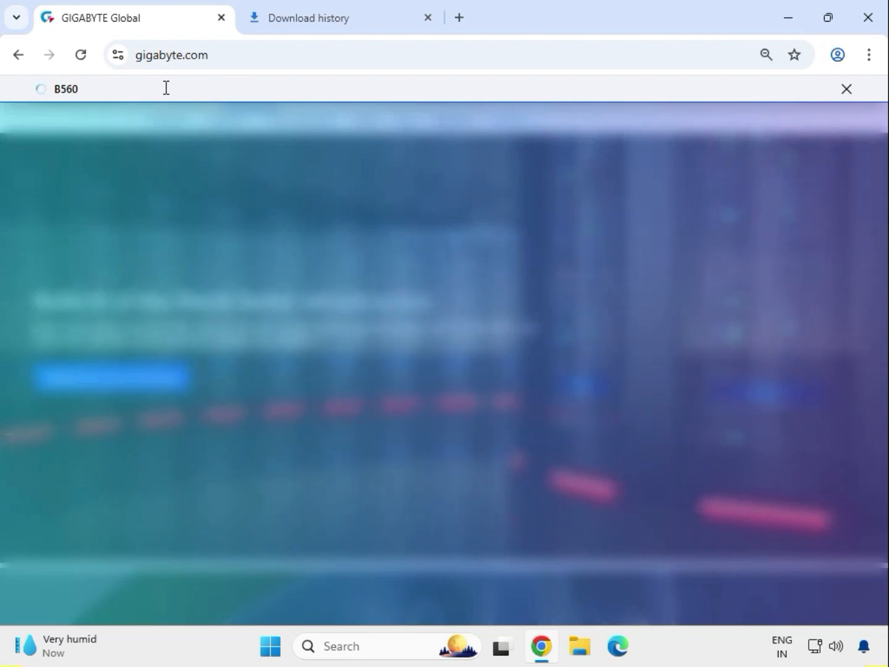
{"action": "type", "text": "M AR"}
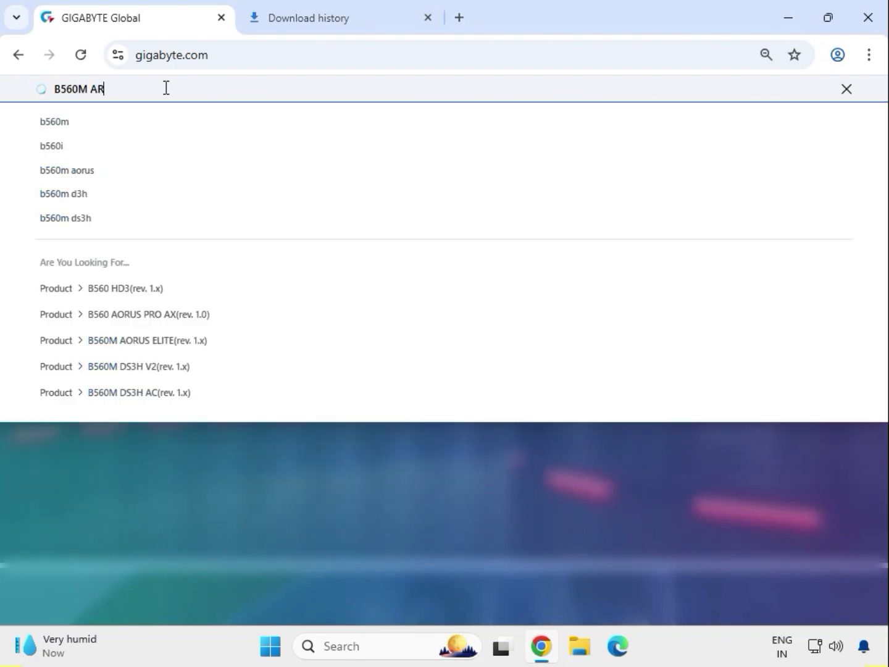
{"action": "type", "text": "US"}
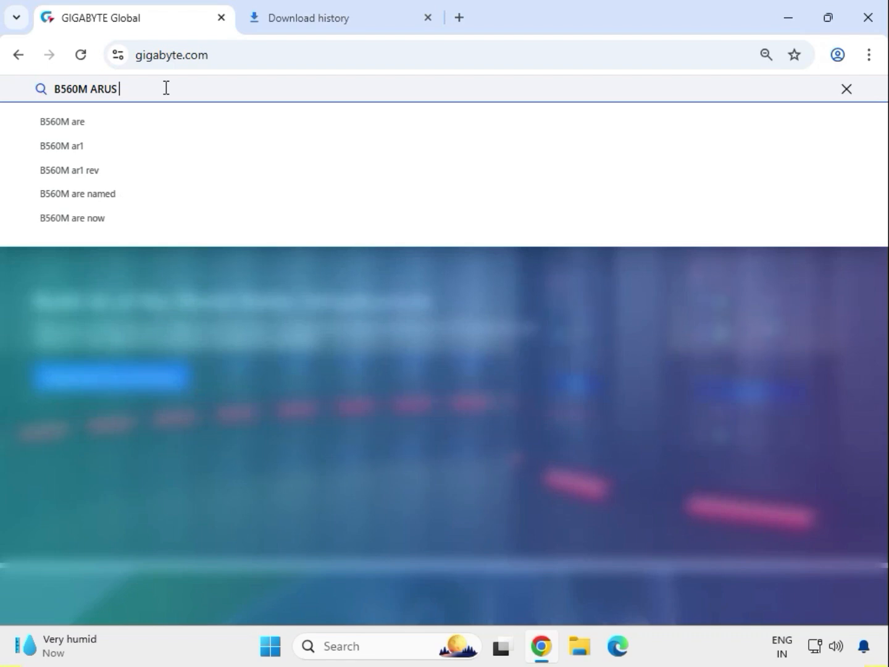
{"action": "type", "text": " PRO"}
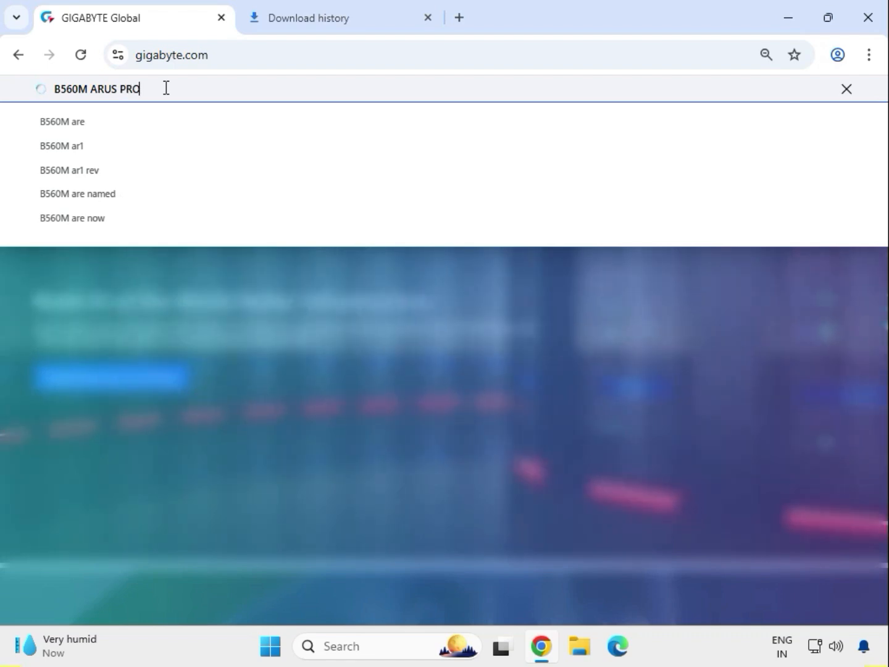
{"action": "type", "text": " AX"}
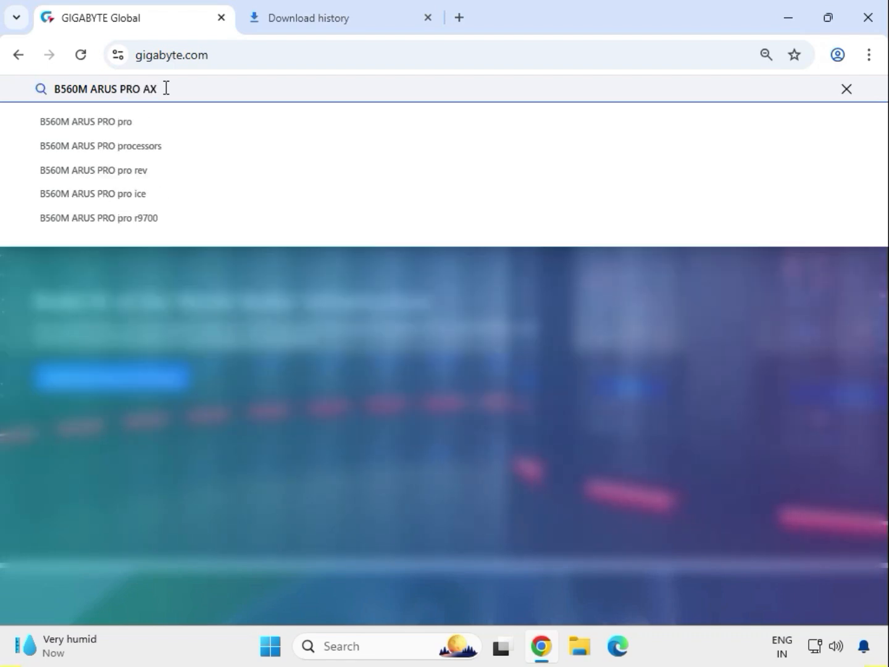
{"action": "key", "text": "Return"}
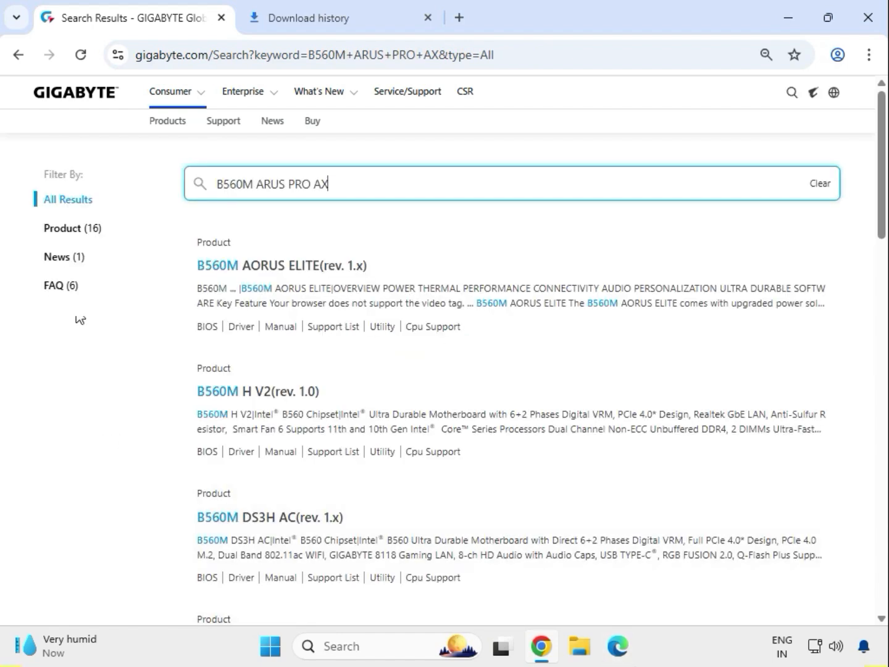
Filter the search results to products and open the B560M AORUS PRO AX (rev. 1.x) motherboard page
{"action": "left_click", "coordinate": [79, 230]}
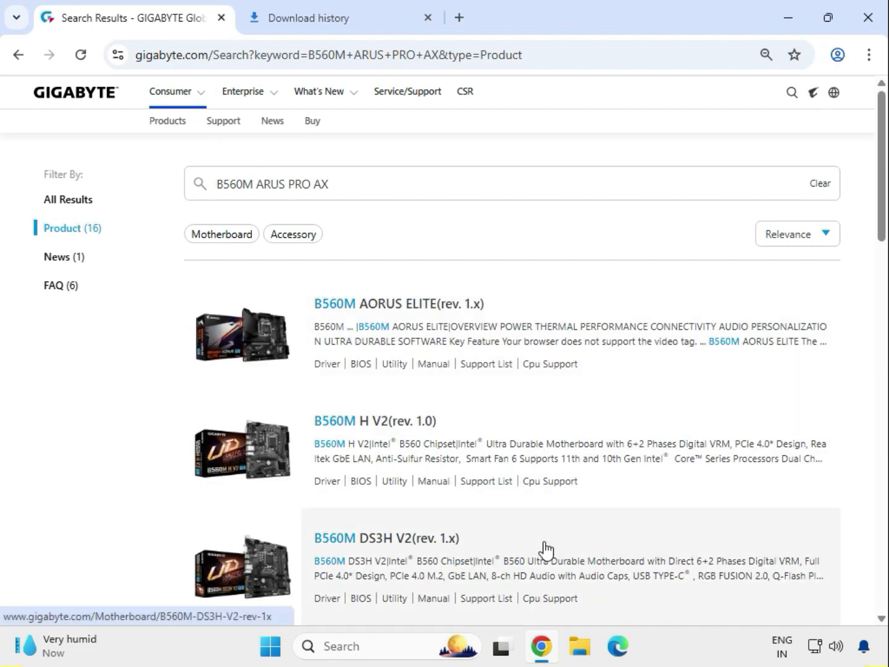
{"action": "scroll", "coordinate": [546, 550], "scroll_direction": "down", "scroll_amount": 4}
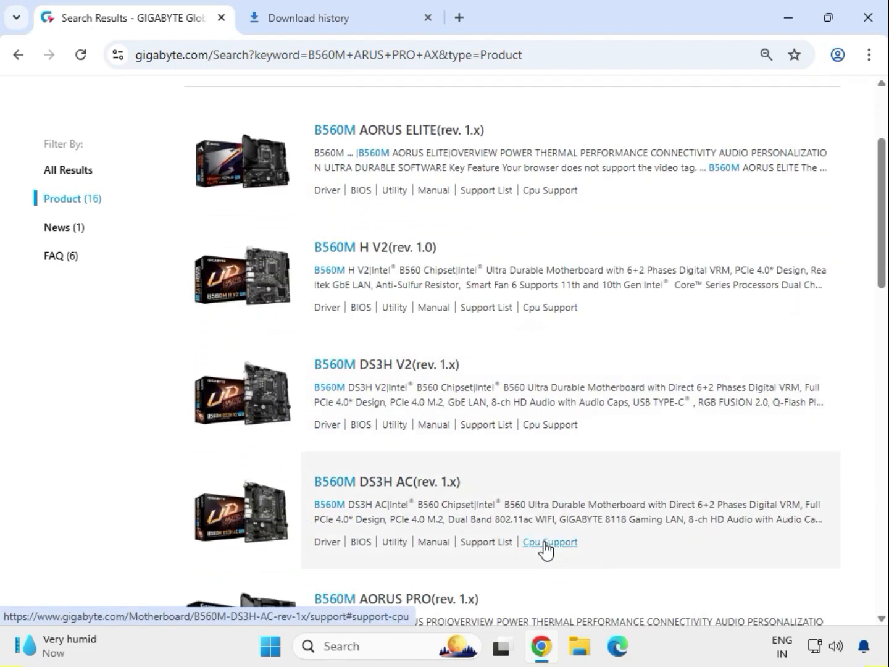
{"action": "scroll", "coordinate": [540, 544], "scroll_direction": "down", "scroll_amount": 6}
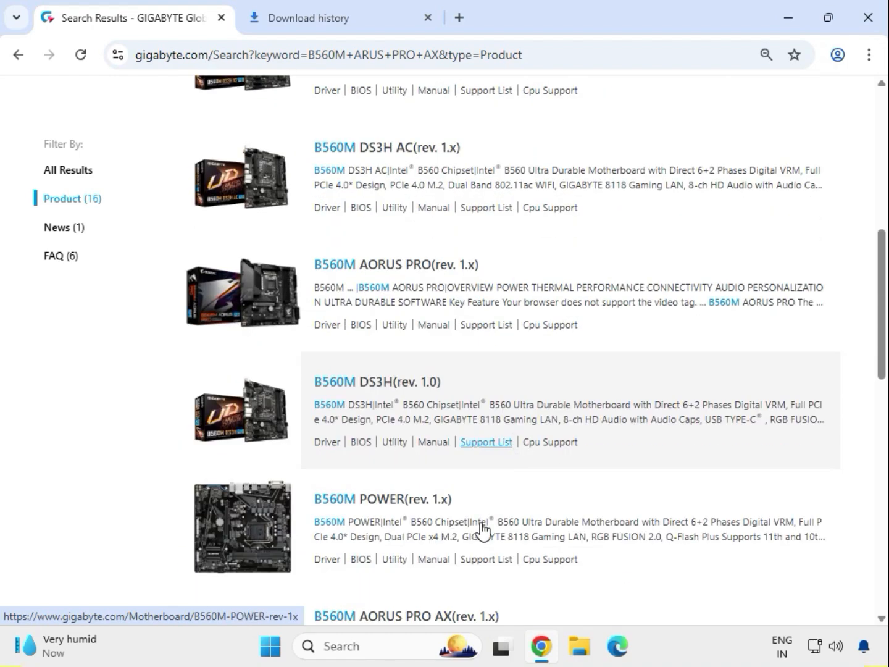
{"action": "scroll", "coordinate": [482, 529], "scroll_direction": "down", "scroll_amount": 1}
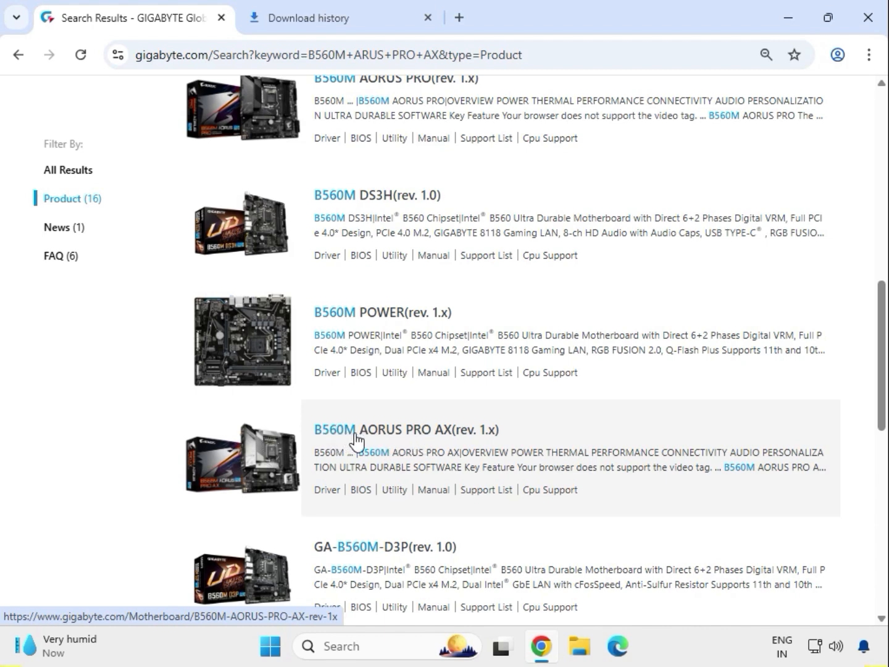
{"action": "left_click", "coordinate": [444, 432]}
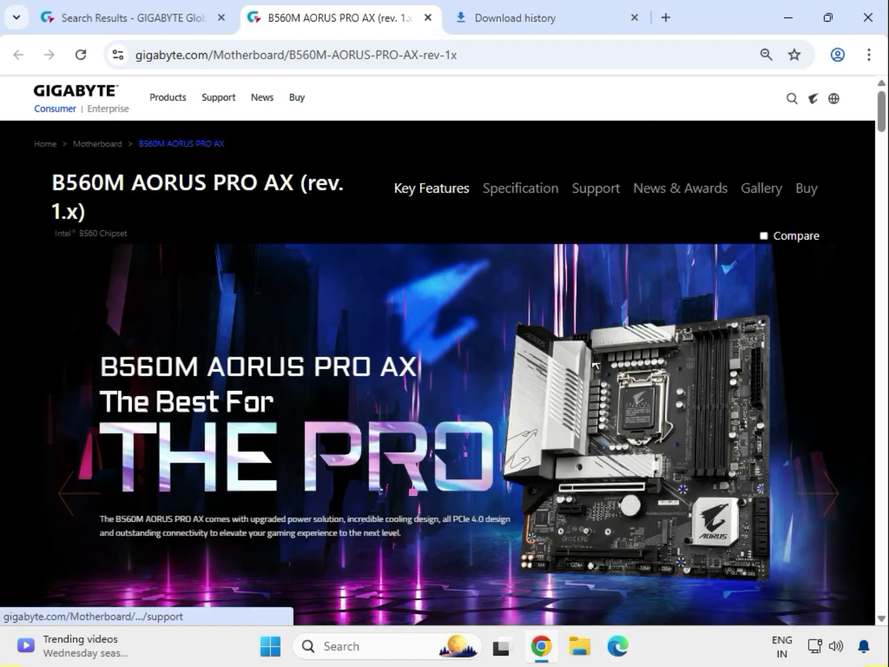
Open the motherboard's support downloads and set the driver OS to Windows 11 64bit
{"action": "left_click", "coordinate": [586, 203]}
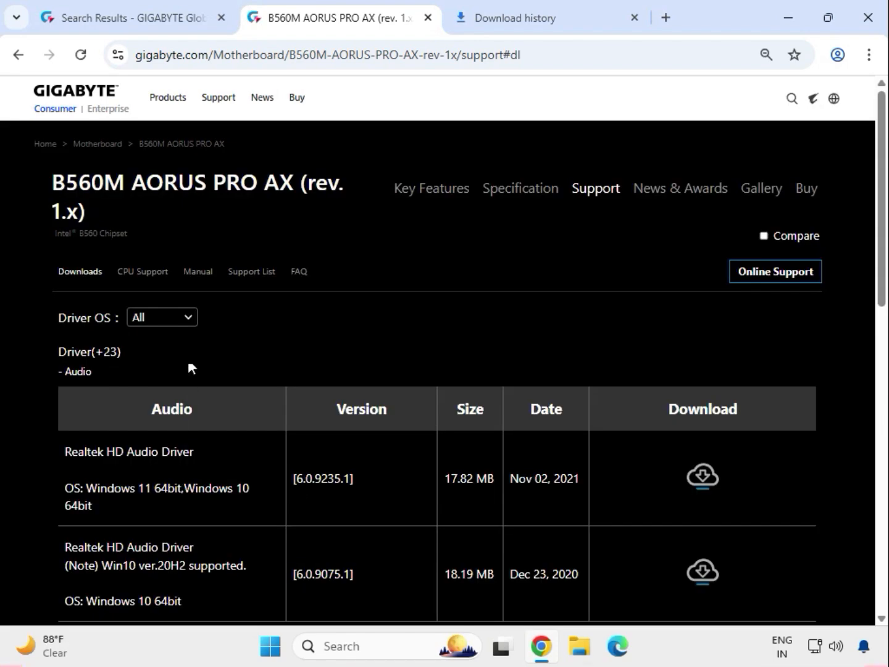
{"action": "left_click", "coordinate": [189, 327]}
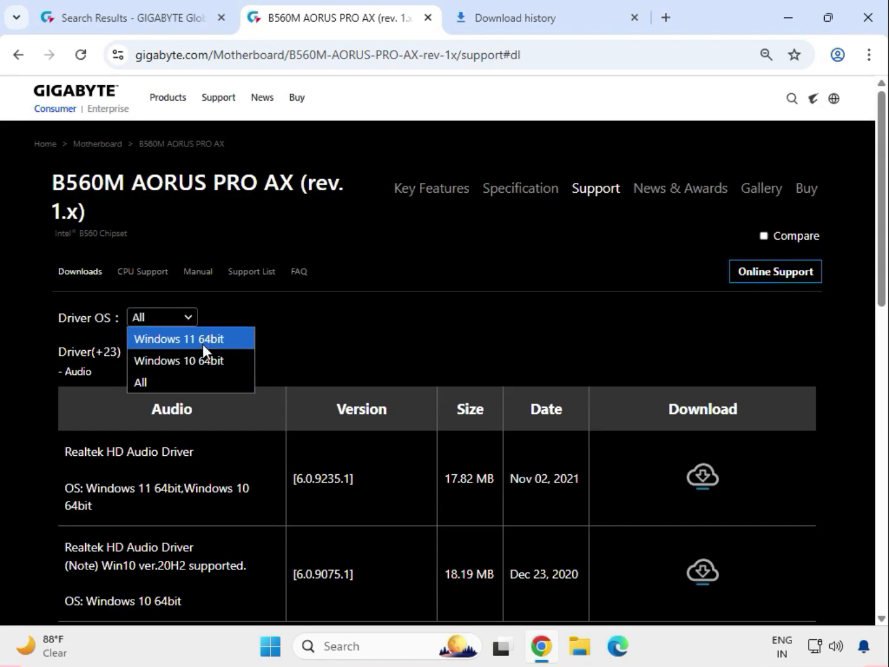
{"action": "left_click", "coordinate": [204, 341]}
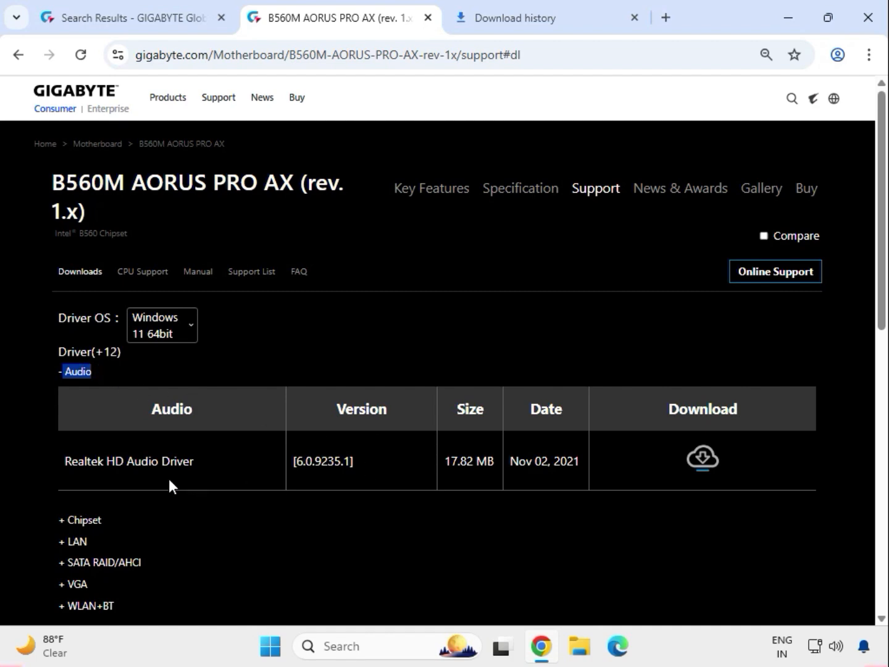
Download the Realtek HD Audio Driver 6.0.9235.1 and the Intel INF installation 10.1.18836.8283 from the chipset category
{"action": "left_click_drag", "start_coordinate": [114, 466], "coordinate": [455, 453]}
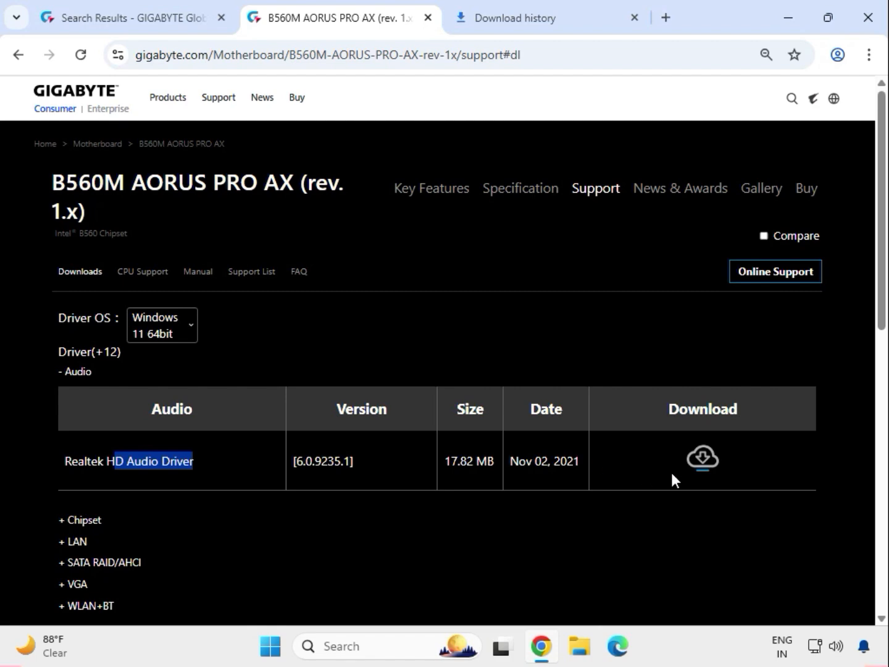
{"action": "left_click", "coordinate": [702, 460]}
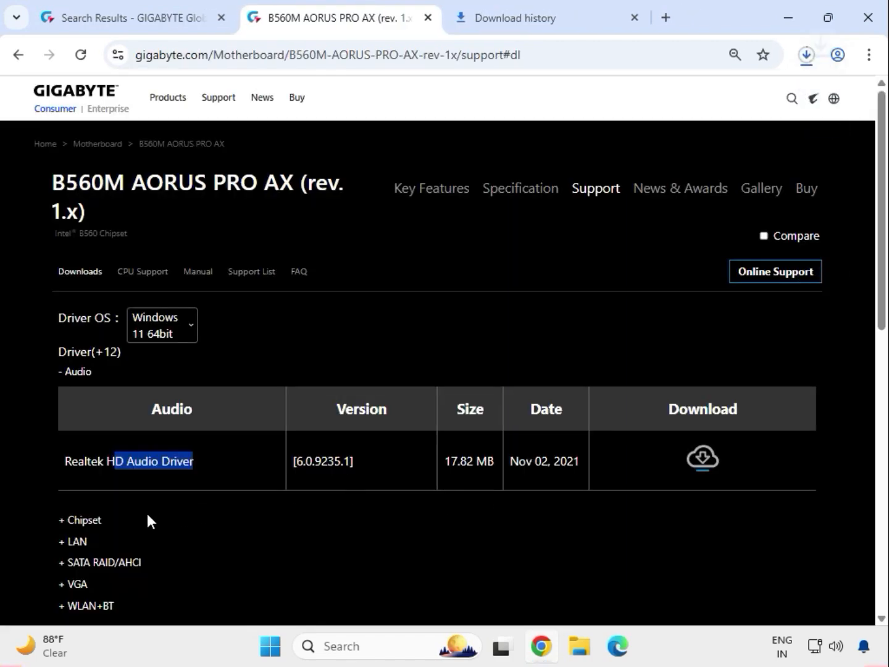
{"action": "left_click_drag", "start_coordinate": [105, 515], "coordinate": [168, 488]}
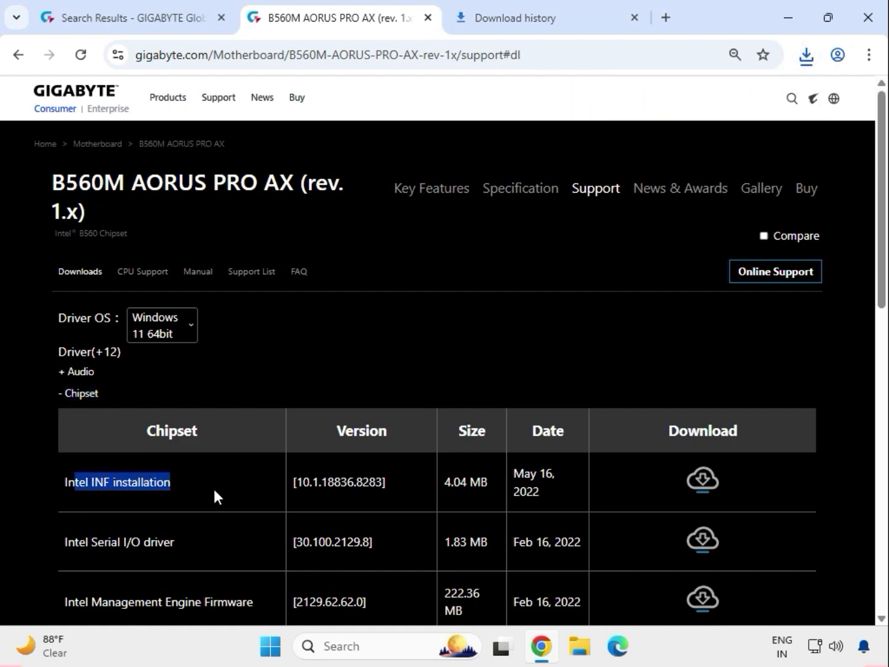
{"action": "left_click", "coordinate": [698, 479]}
Download the Intel Serial I/O driver 30.100.2129.8 from the chipset category
{"action": "scroll", "coordinate": [265, 522], "scroll_direction": "down", "scroll_amount": 1}
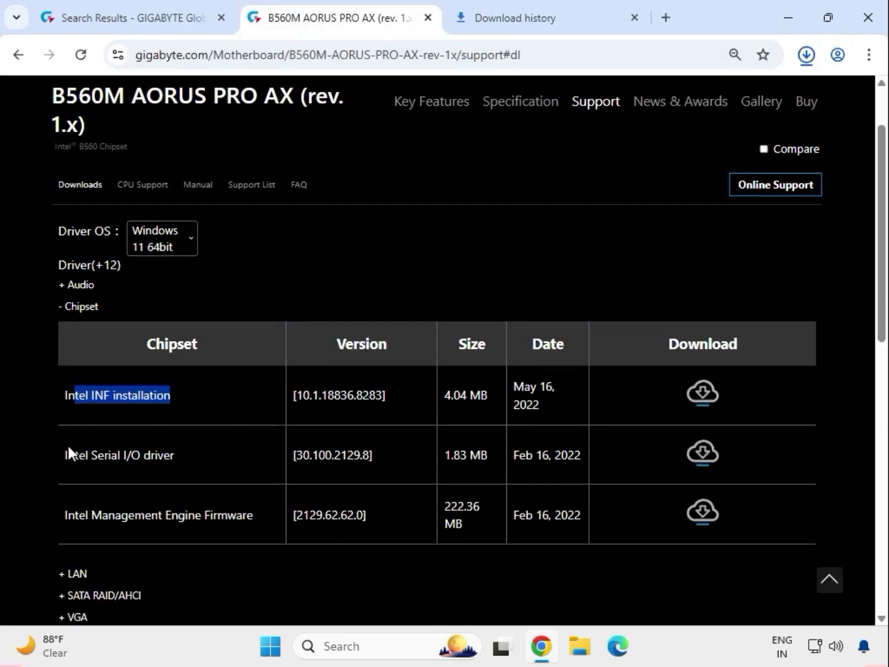
{"action": "left_click_drag", "start_coordinate": [79, 455], "coordinate": [183, 461]}
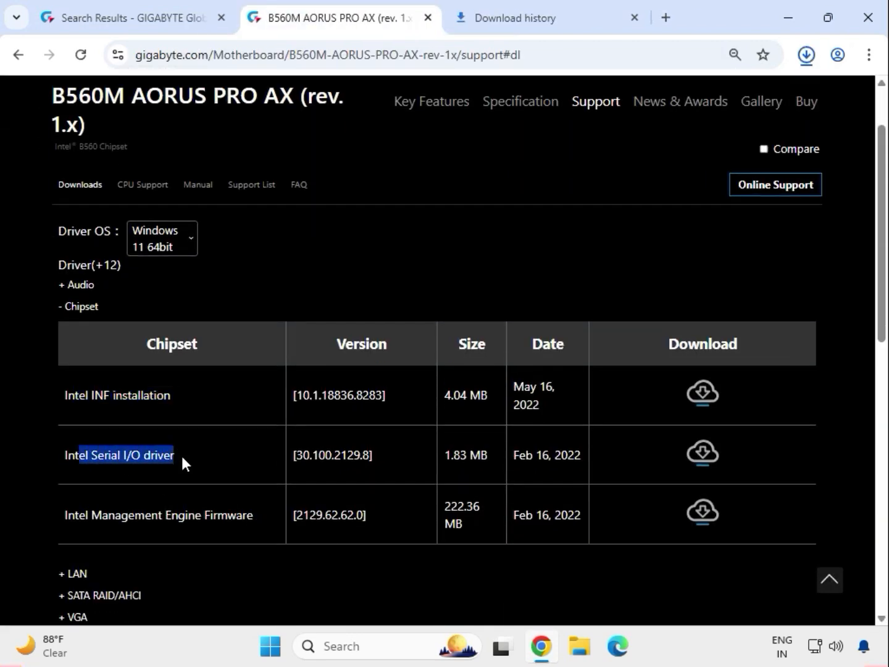
{"action": "left_click", "coordinate": [698, 462]}
Expand the LAN driver category and download the Intel i225 LAN driver 2.1.1.7
{"action": "scroll", "coordinate": [368, 488], "scroll_direction": "down", "scroll_amount": 1}
{"action": "scroll", "coordinate": [368, 494], "scroll_direction": "down", "scroll_amount": 1}
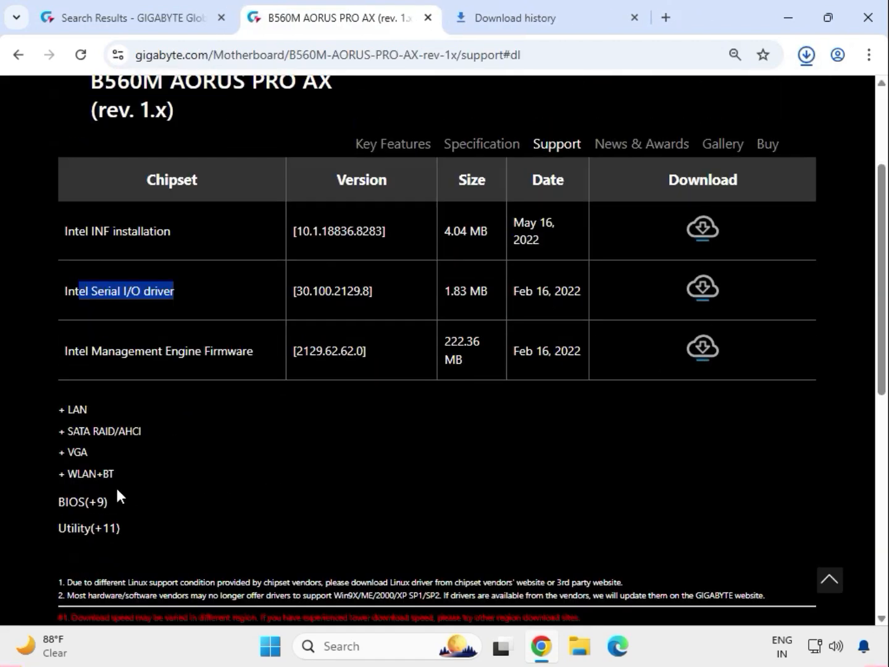
{"action": "left_click", "coordinate": [80, 414]}
{"action": "scroll", "coordinate": [80, 417], "scroll_direction": "up", "scroll_amount": 1}
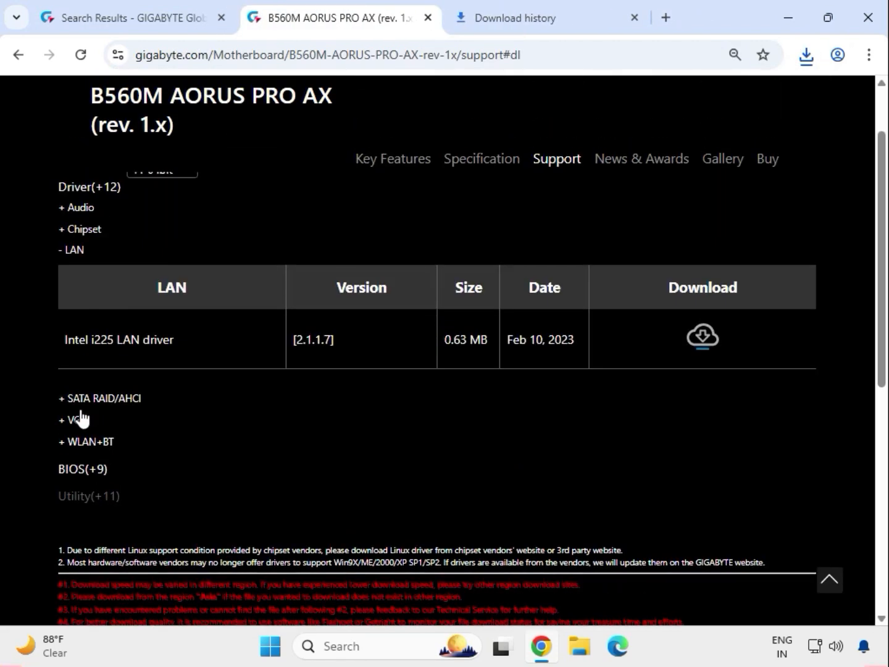
{"action": "left_click_drag", "start_coordinate": [64, 339], "coordinate": [167, 342]}
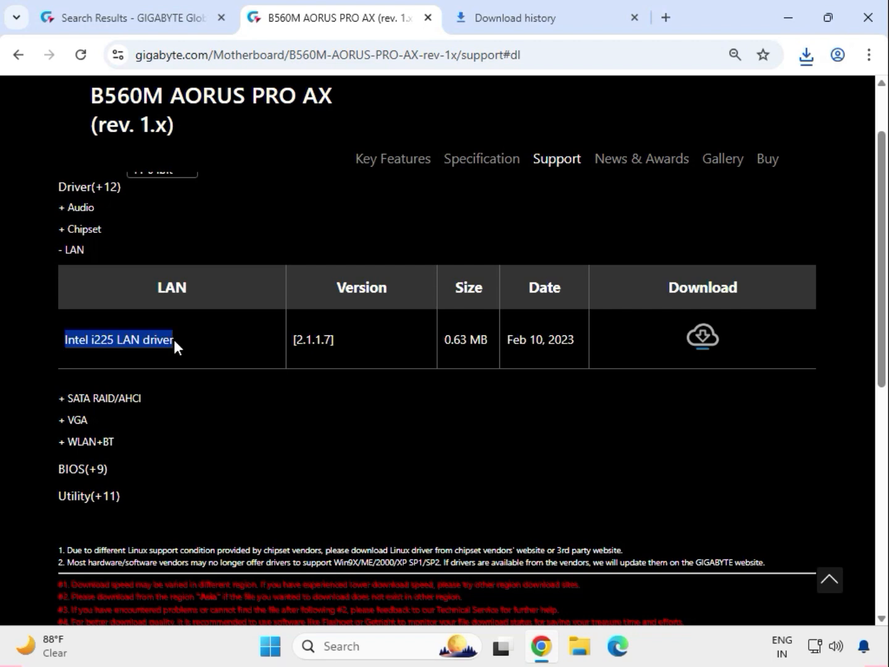
{"action": "left_click", "coordinate": [696, 347]}
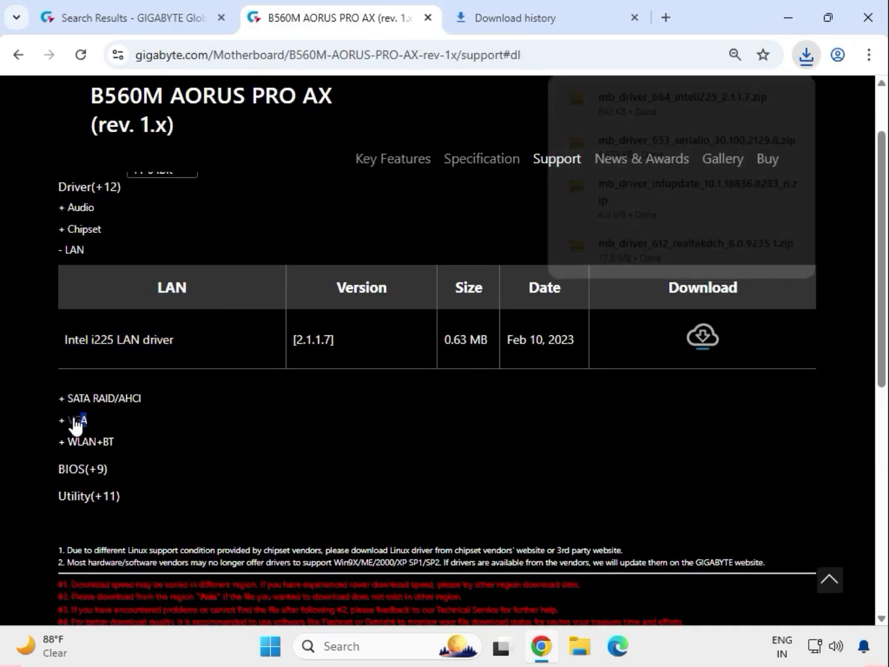
Expand the VGA driver category and download the Intel Graphic Driver 27.20.100.9805
{"action": "double_click", "coordinate": [74, 422]}
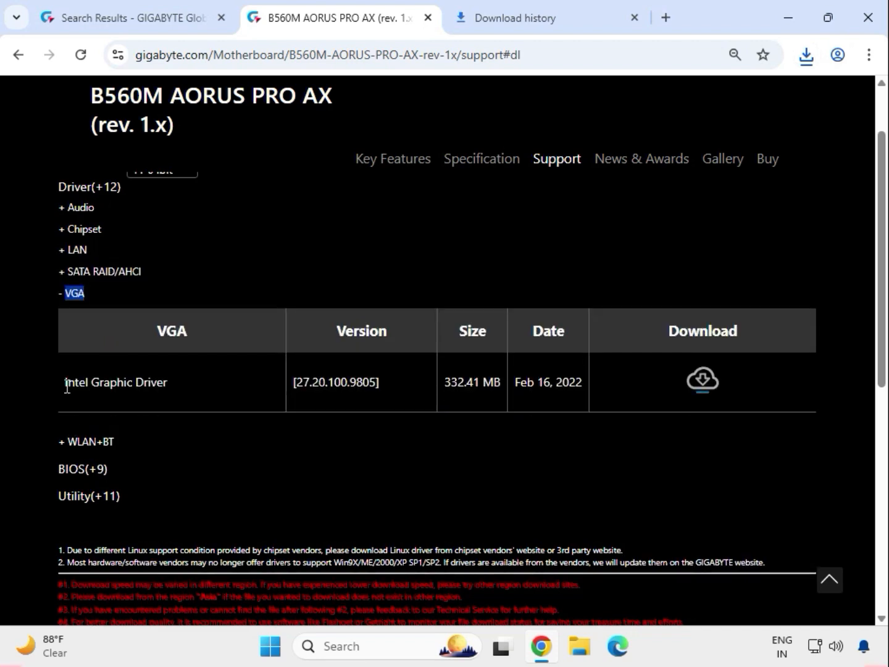
{"action": "left_click_drag", "start_coordinate": [67, 386], "coordinate": [671, 389]}
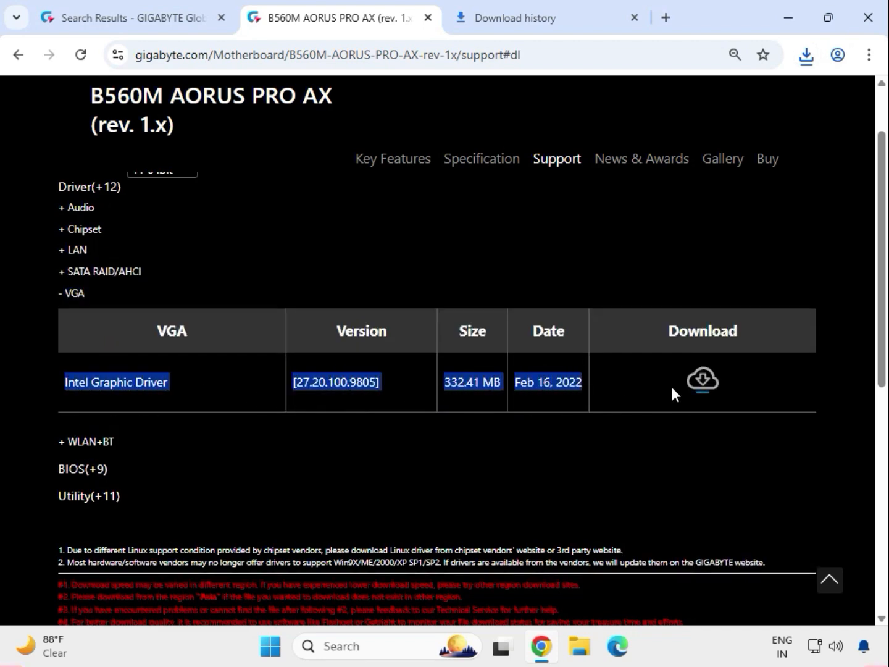
{"action": "left_click", "coordinate": [707, 380]}
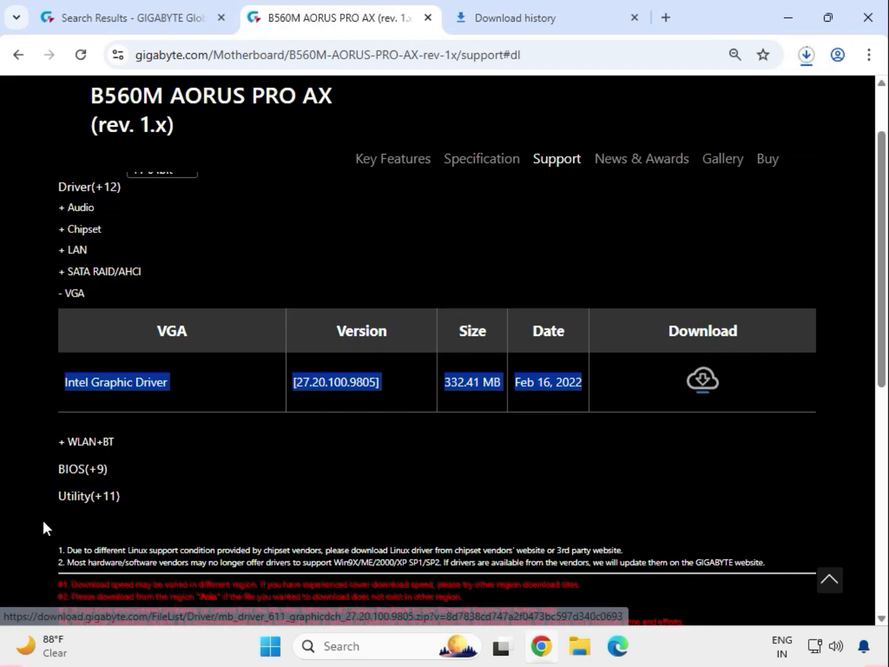
Expand the WLAN+BT driver category and download the Intel Bluetooth Driver 22.170.0.2
{"action": "left_click", "coordinate": [88, 442]}
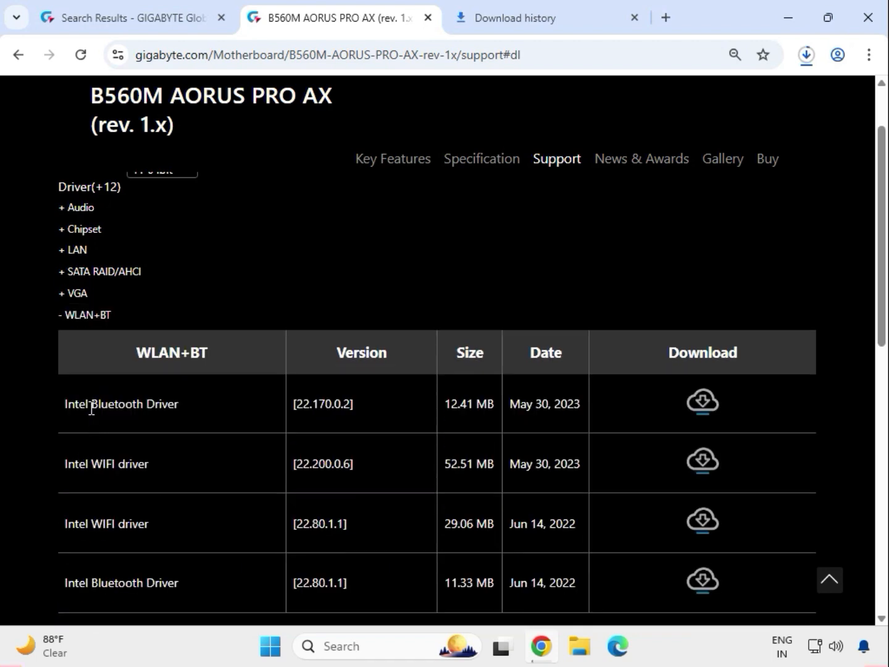
{"action": "left_click_drag", "start_coordinate": [92, 408], "coordinate": [181, 412]}
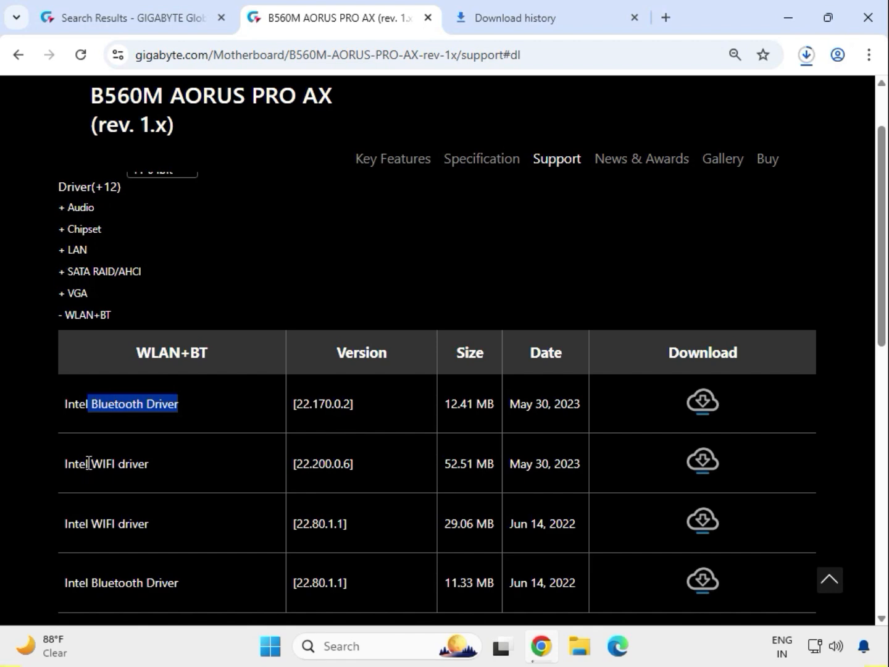
{"action": "left_click_drag", "start_coordinate": [88, 463], "coordinate": [146, 462]}
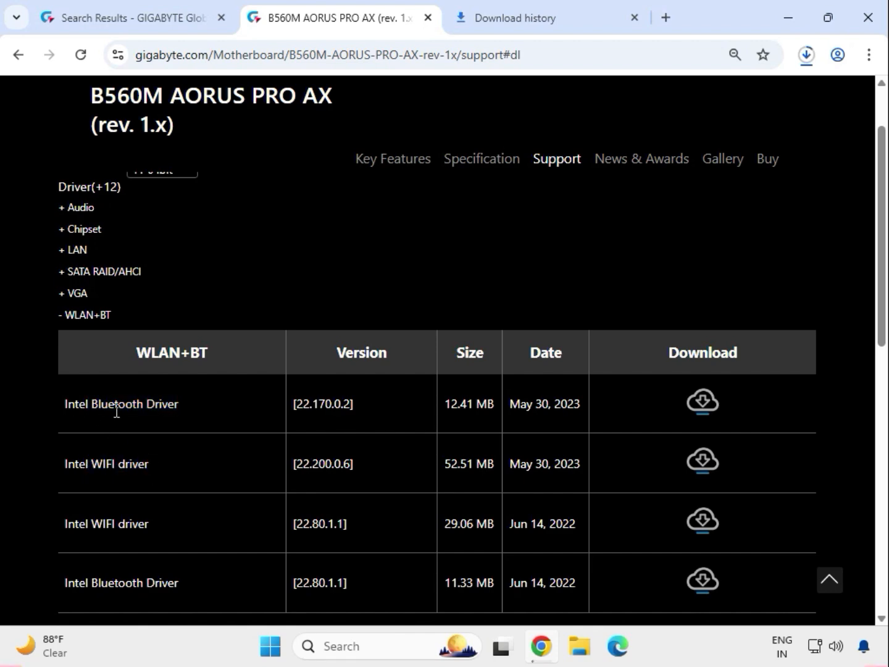
{"action": "left_click_drag", "start_coordinate": [92, 408], "coordinate": [162, 412]}
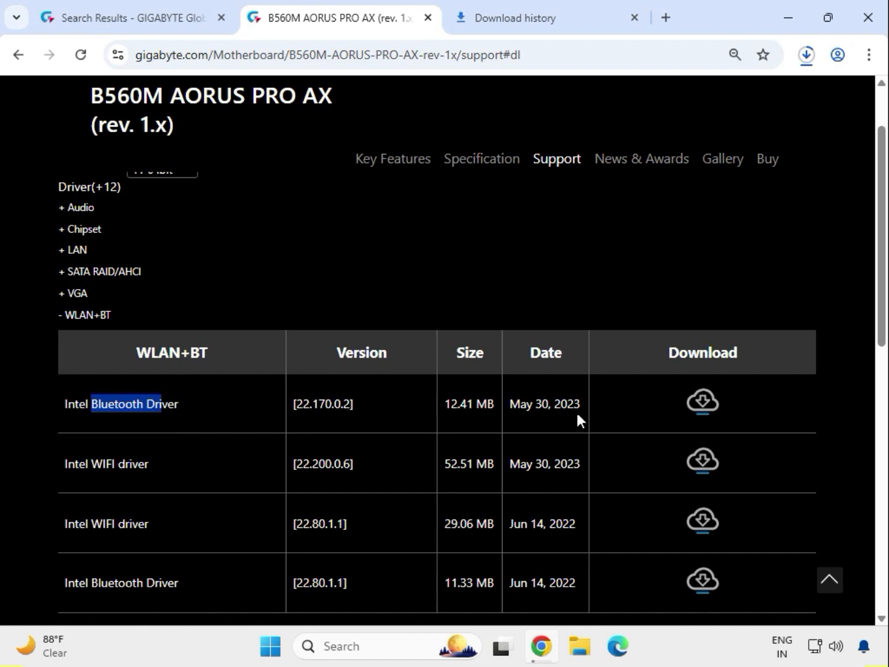
{"action": "left_click", "coordinate": [699, 470]}
Open the Downloads folder in File Explorer from the recent download history and select all driver ZIP files
{"action": "left_click", "coordinate": [807, 55]}
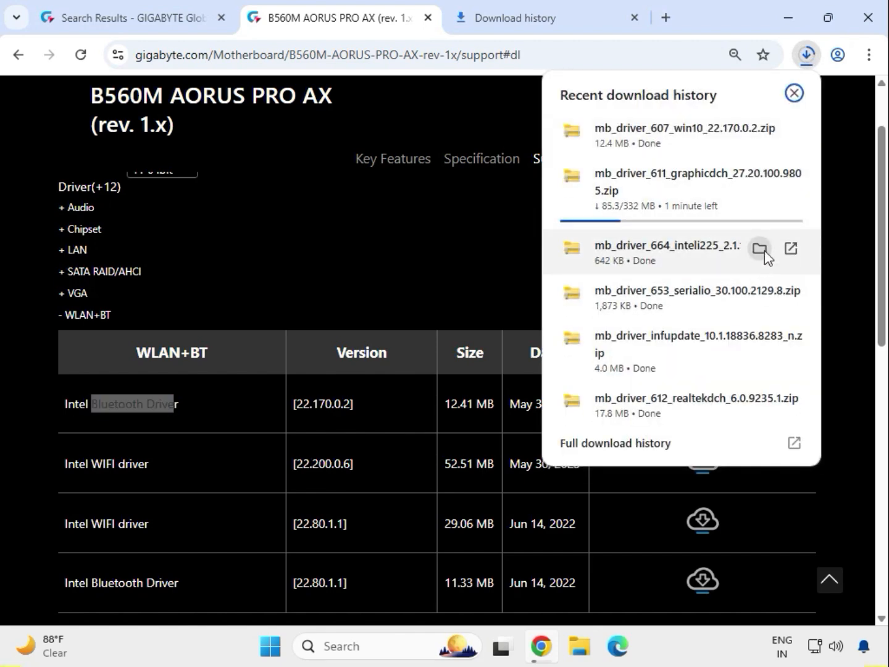
{"action": "left_click", "coordinate": [760, 248]}
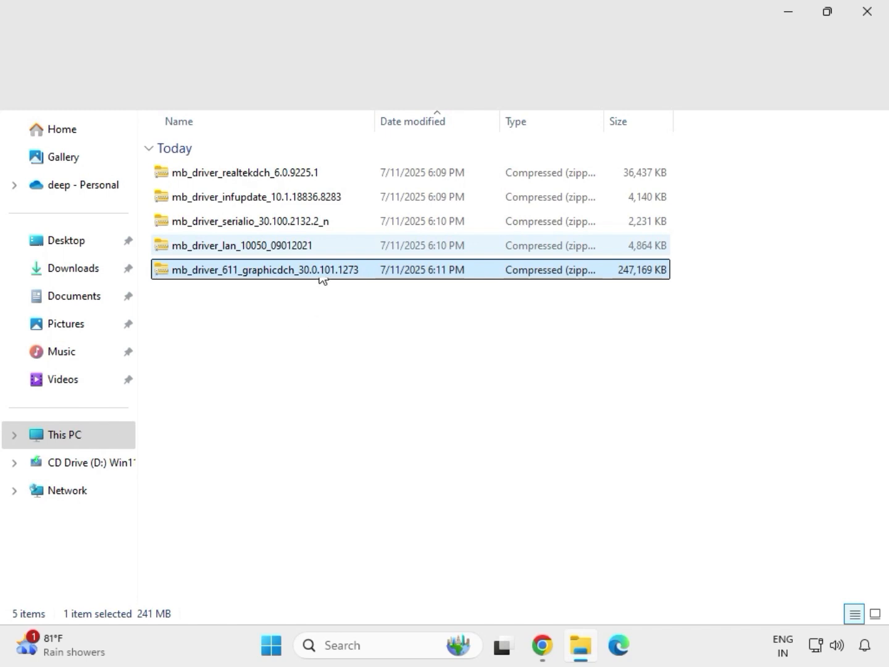
{"action": "left_click_drag", "start_coordinate": [324, 279], "coordinate": [276, 164]}
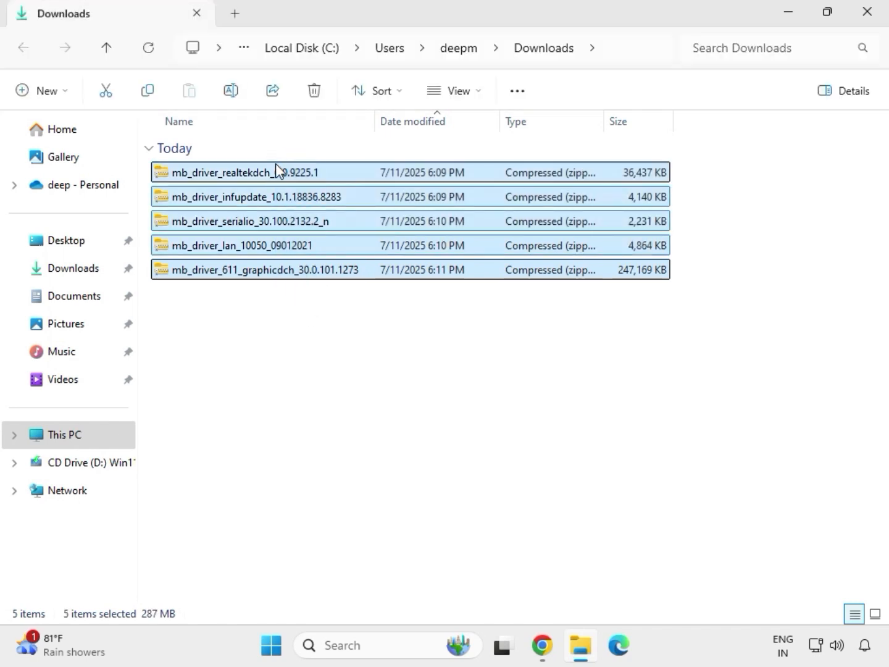
Extract the mb_driver_611_graphicdch_30.0.101.1273 ZIP into its default folder in Downloads and close the extracted folder's window
{"action": "left_click", "coordinate": [310, 272]}
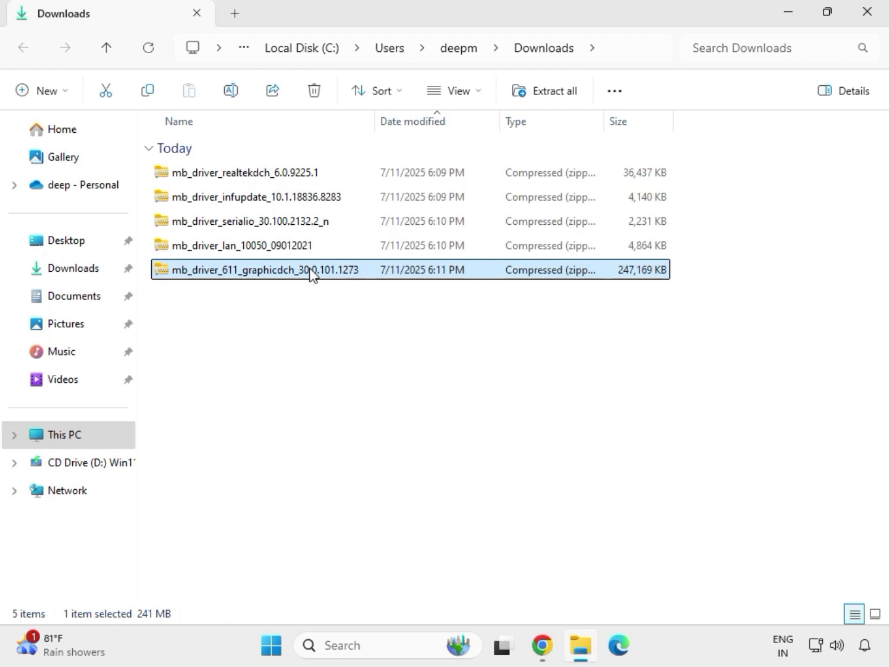
{"action": "right_click", "coordinate": [310, 273]}
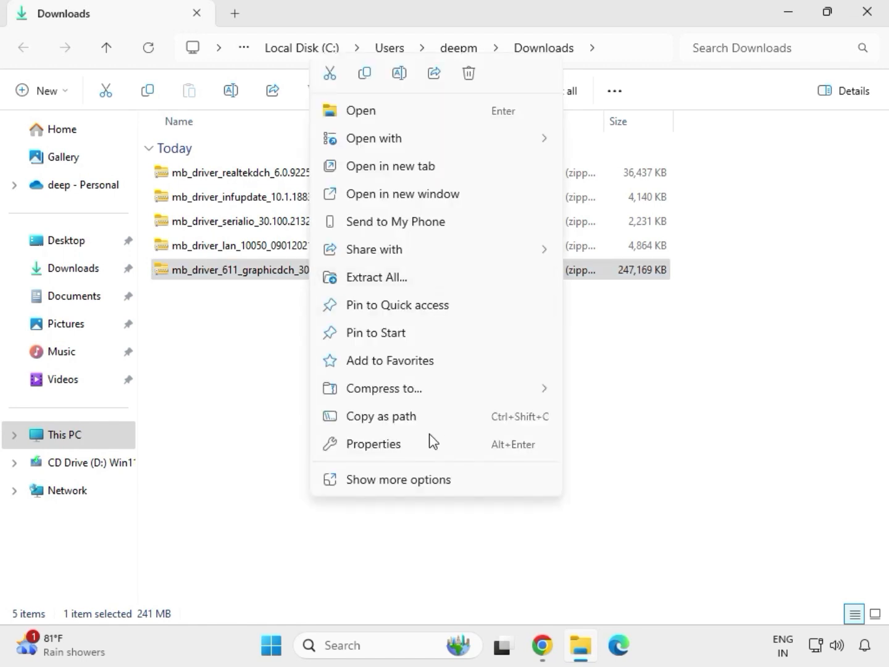
{"action": "left_click", "coordinate": [399, 483]}
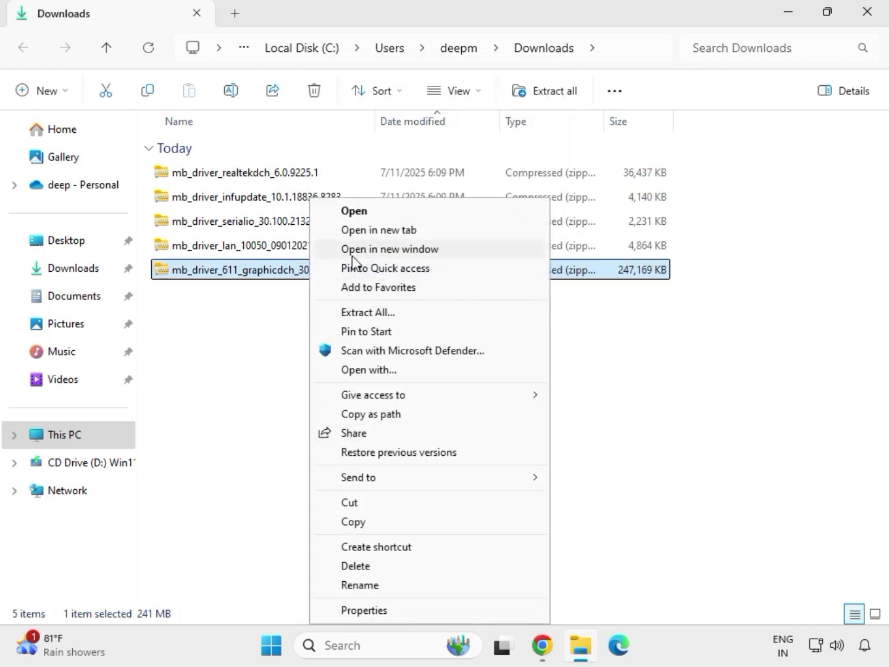
{"action": "left_click", "coordinate": [375, 314]}
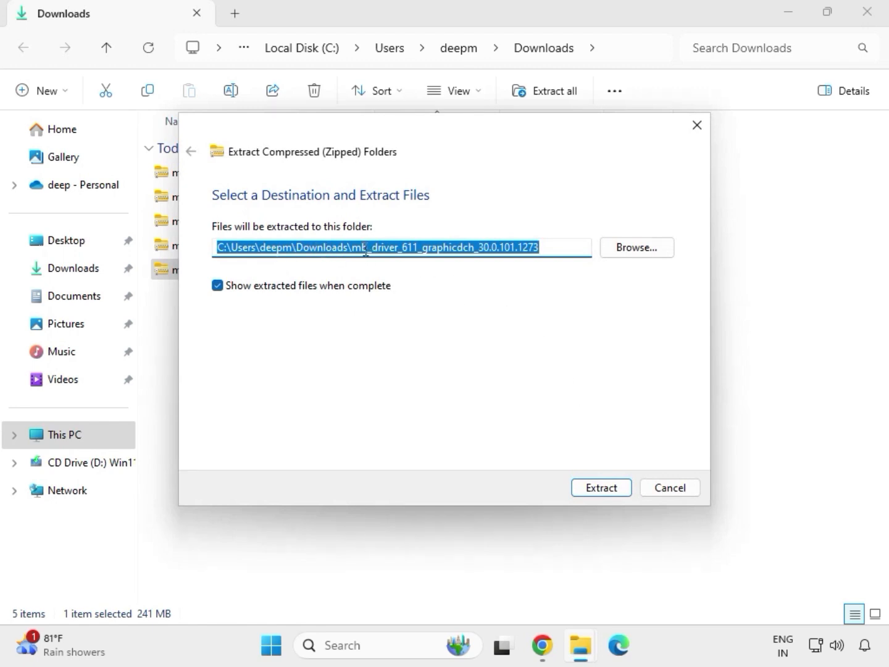
{"action": "left_click", "coordinate": [607, 491]}
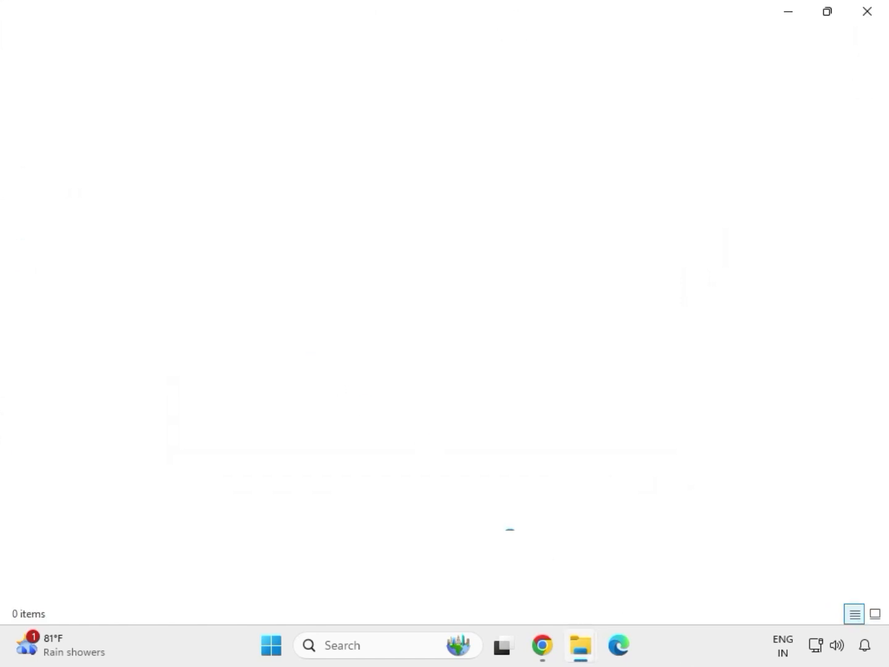
{"action": "left_click", "coordinate": [867, 12]}
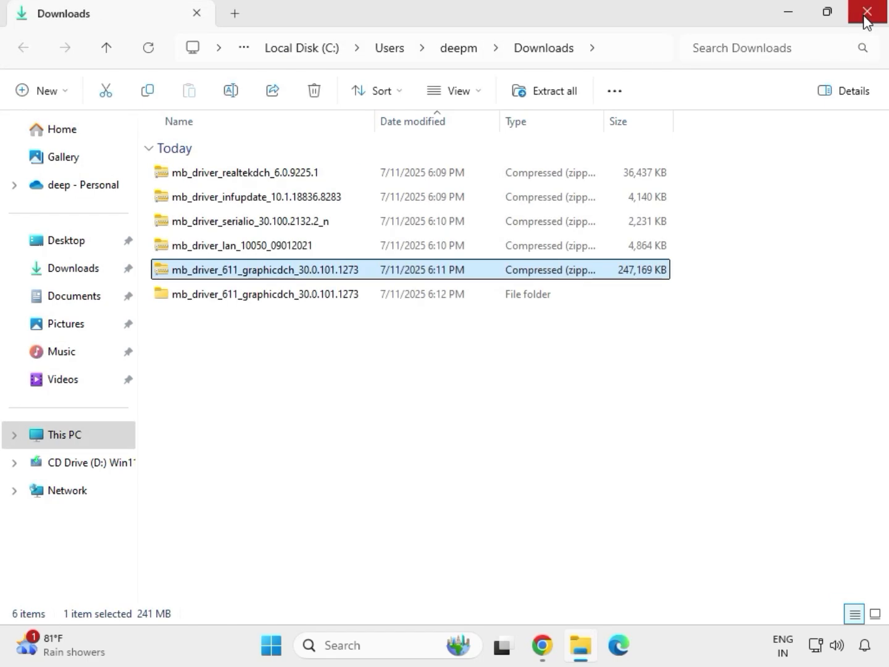
Extract the mb_driver_lan_10050_09012021 ZIP into its default folder and close the window showing the extracted files
{"action": "left_click", "coordinate": [224, 249]}
{"action": "right_click", "coordinate": [224, 249]}
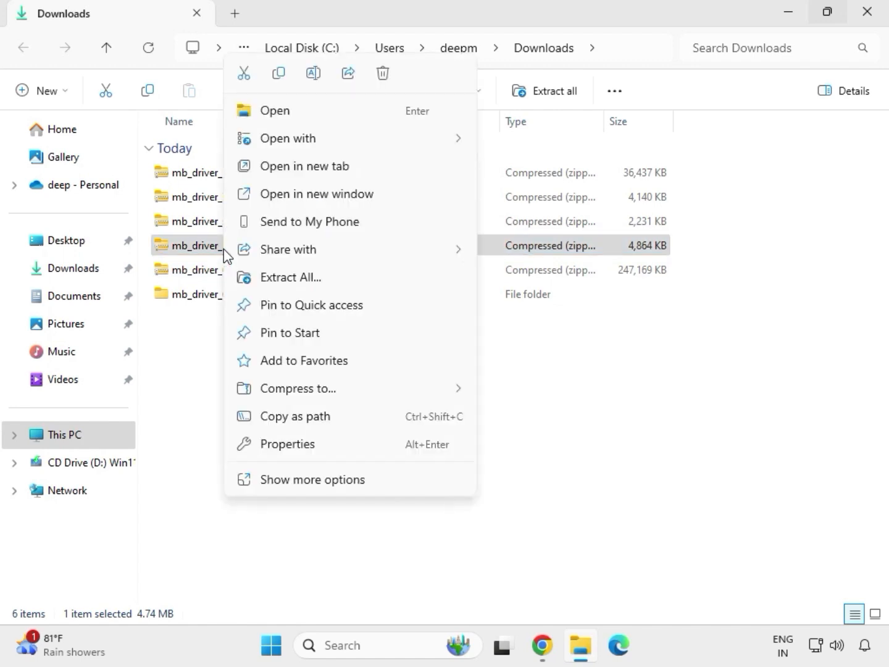
{"action": "left_click", "coordinate": [294, 487]}
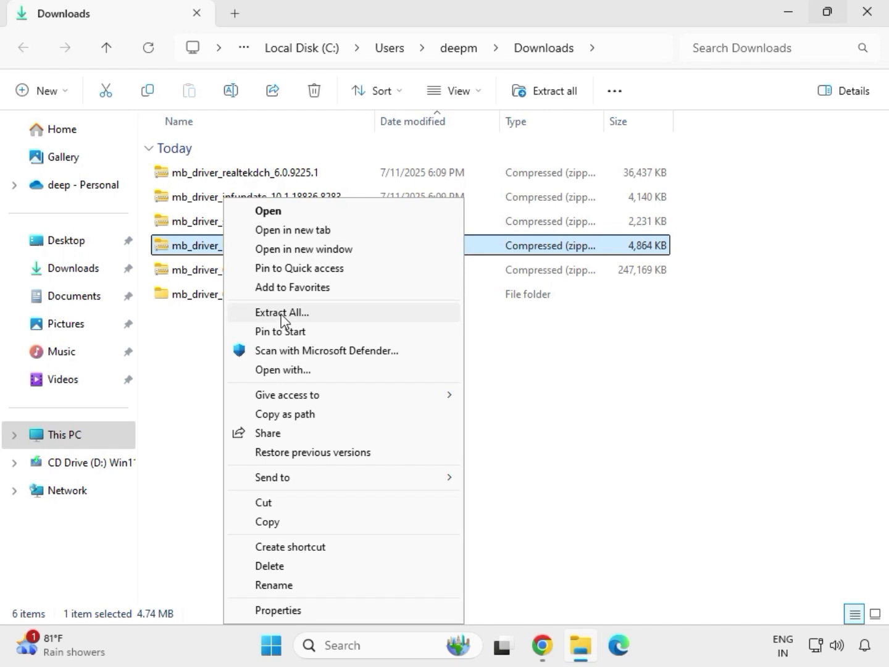
{"action": "left_click", "coordinate": [282, 313]}
{"action": "left_click", "coordinate": [596, 489]}
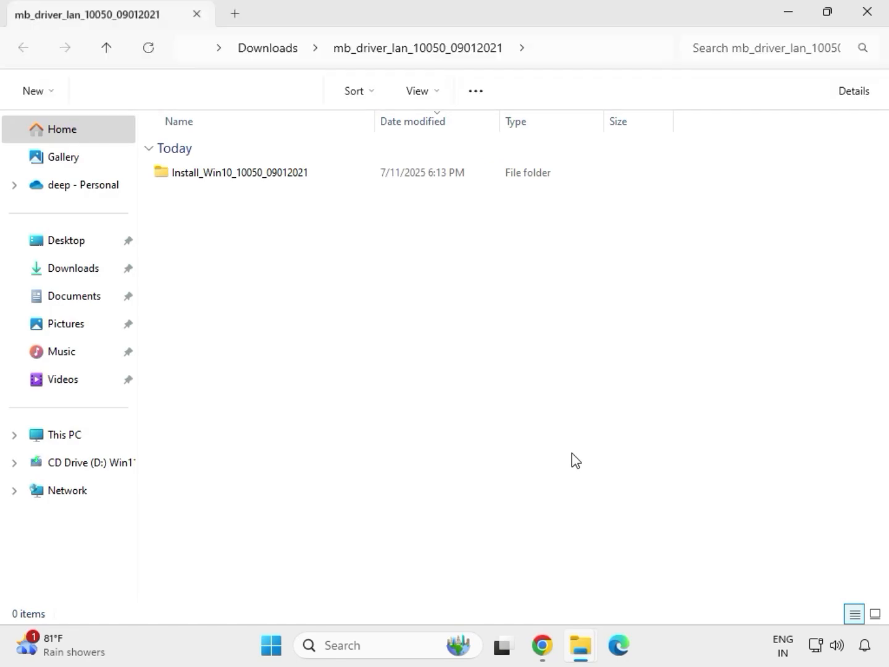
{"action": "left_click", "coordinate": [868, 14]}
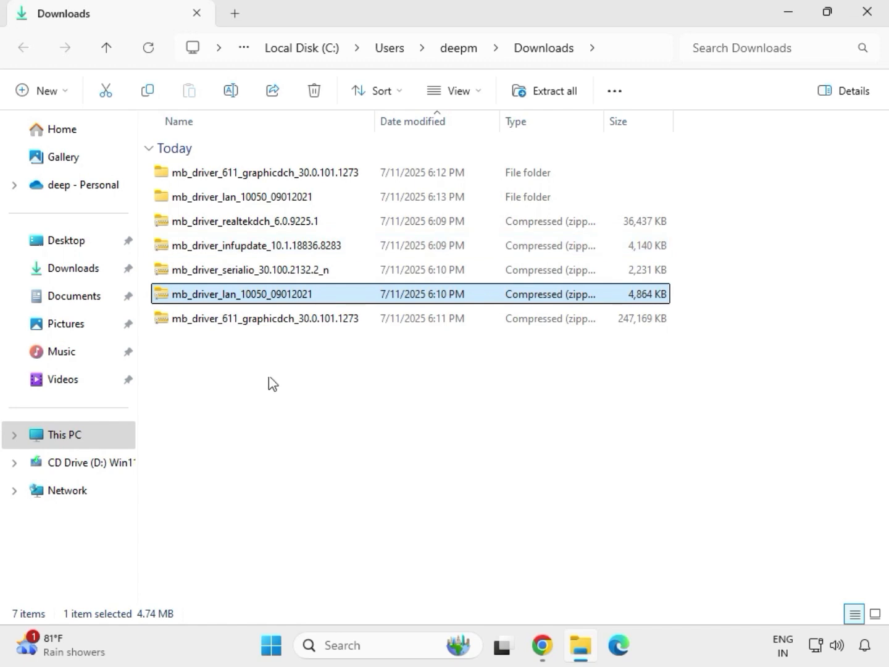
Extract the mb_driver_serialio_30.100.2132.2_n ZIP into its default folder in Downloads
{"action": "left_click", "coordinate": [223, 272]}
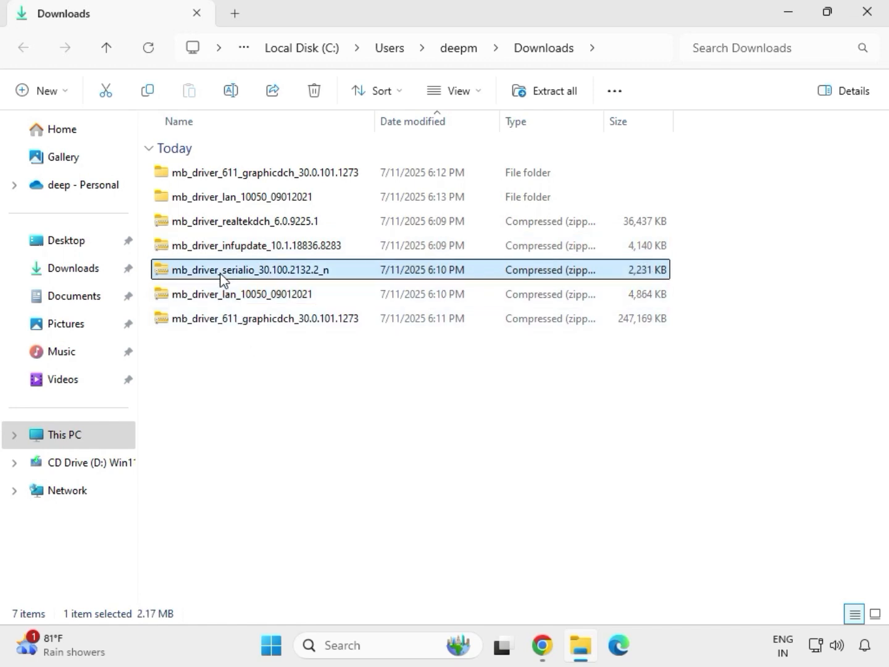
{"action": "right_click", "coordinate": [225, 275]}
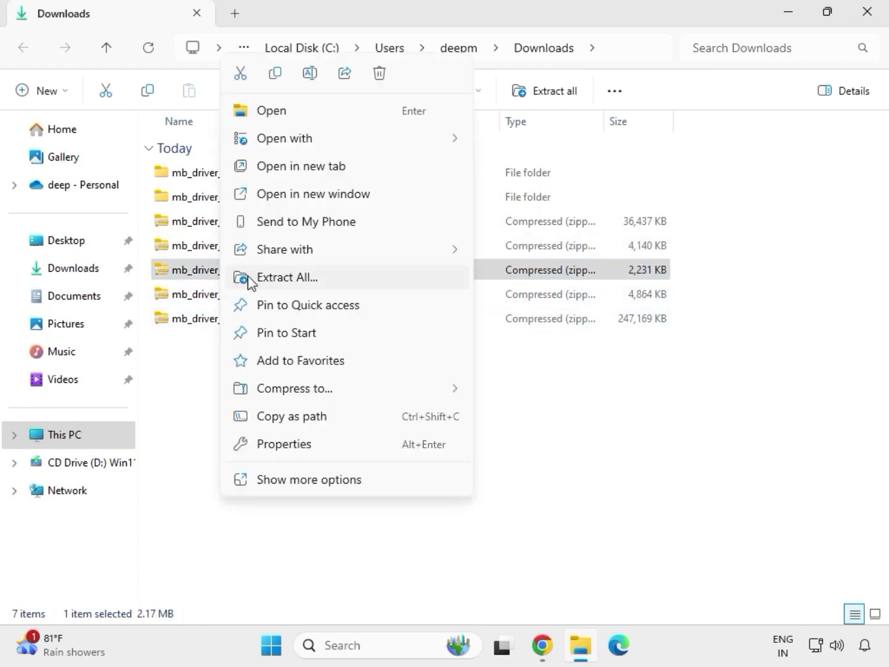
{"action": "left_click", "coordinate": [272, 280]}
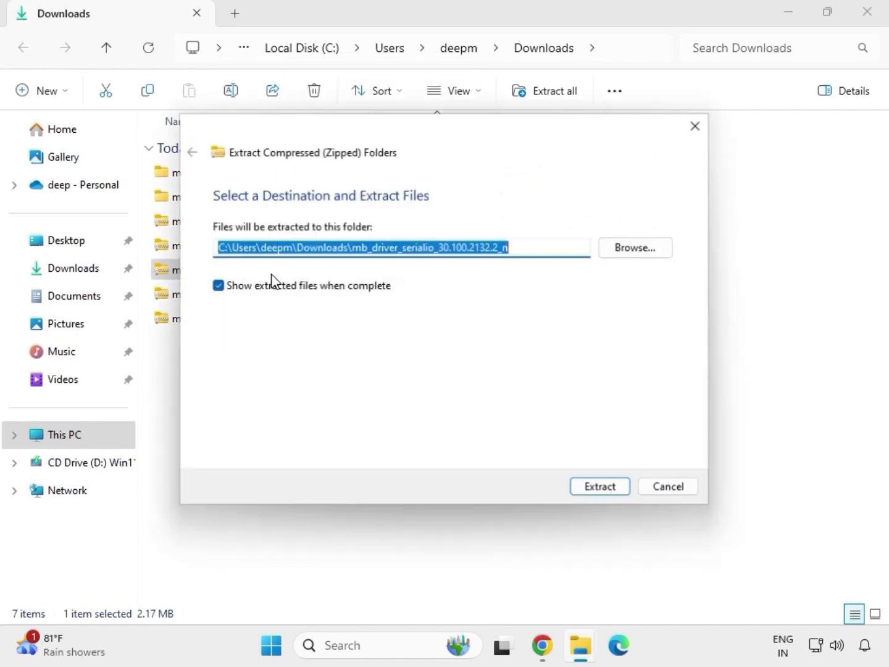
{"action": "left_click", "coordinate": [594, 490]}
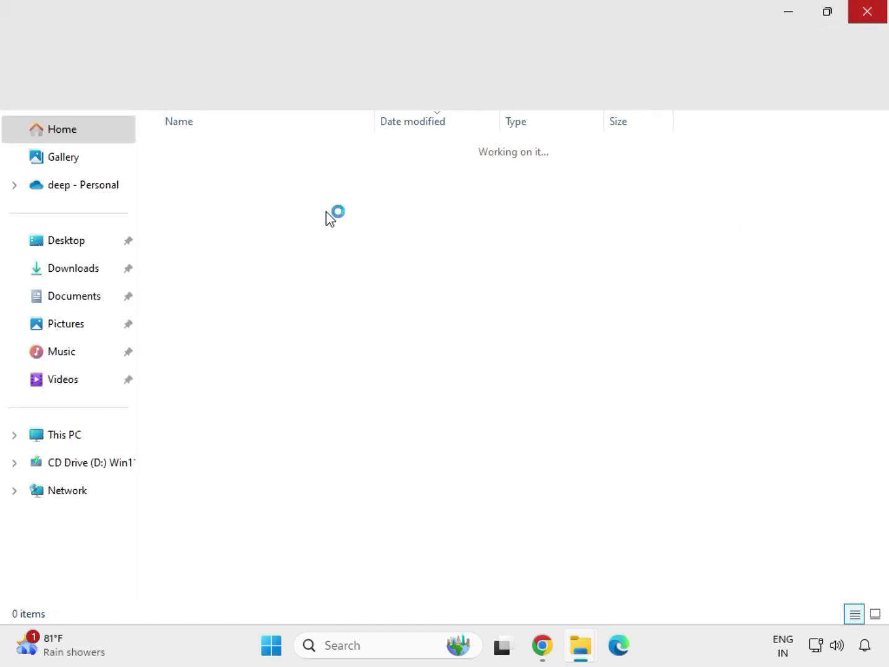
Extract the mb_driver_infupdate_10.1.18836.8283 ZIP into its default folder and close the extracted folder's window
{"action": "left_click", "coordinate": [230, 249]}
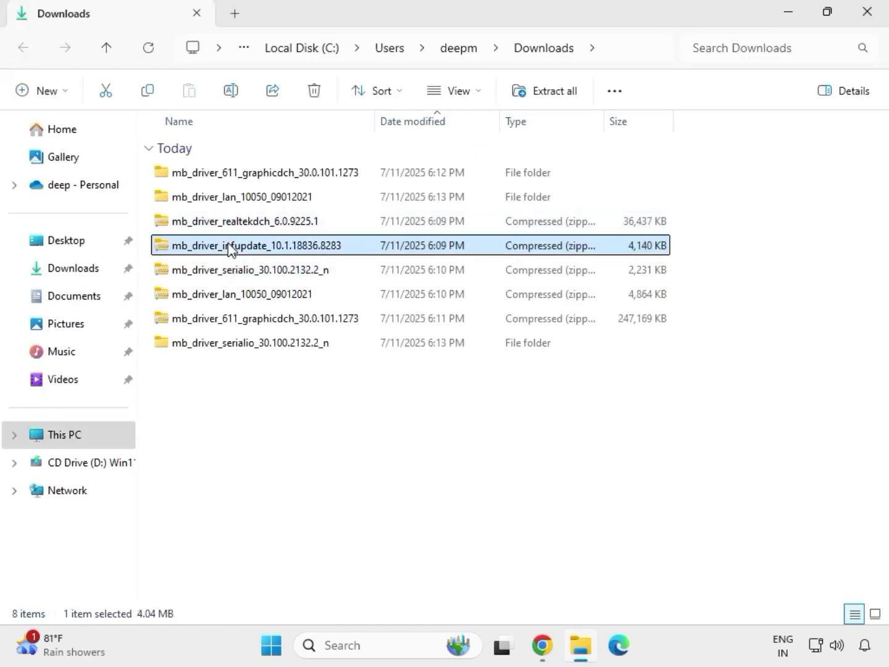
{"action": "right_click", "coordinate": [229, 244]}
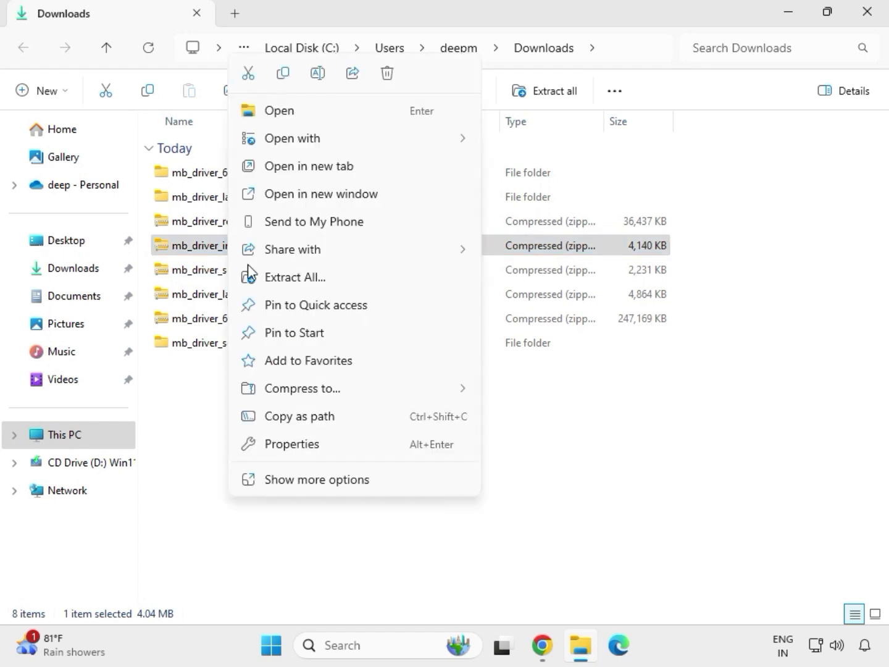
{"action": "left_click", "coordinate": [313, 277]}
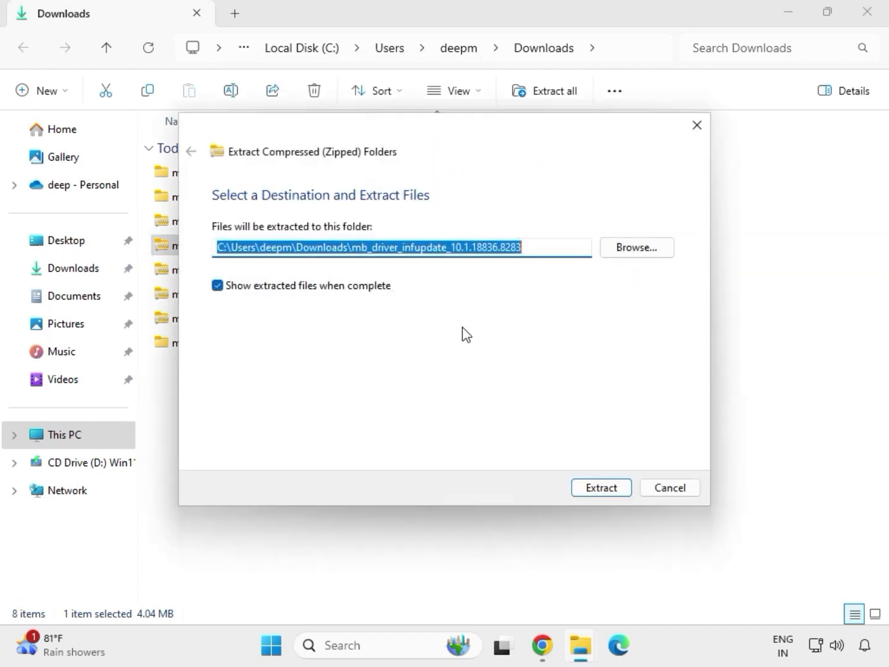
{"action": "left_click", "coordinate": [593, 488]}
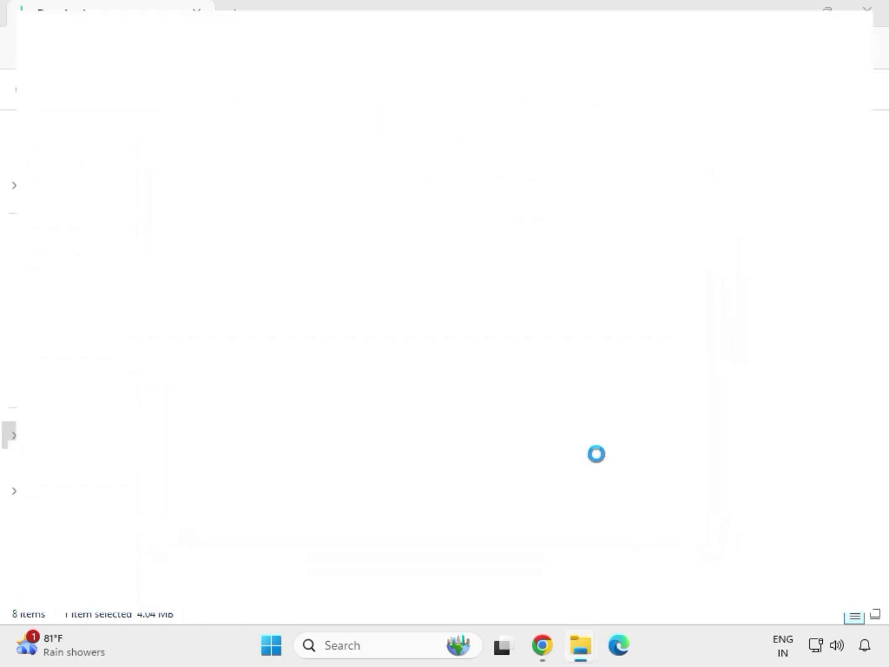
{"action": "left_click", "coordinate": [868, 13]}
Extract the mb_driver_realtekdch_6.0.9225.1 ZIP into its default folder and close the window showing the extracted files
{"action": "left_click", "coordinate": [238, 224]}
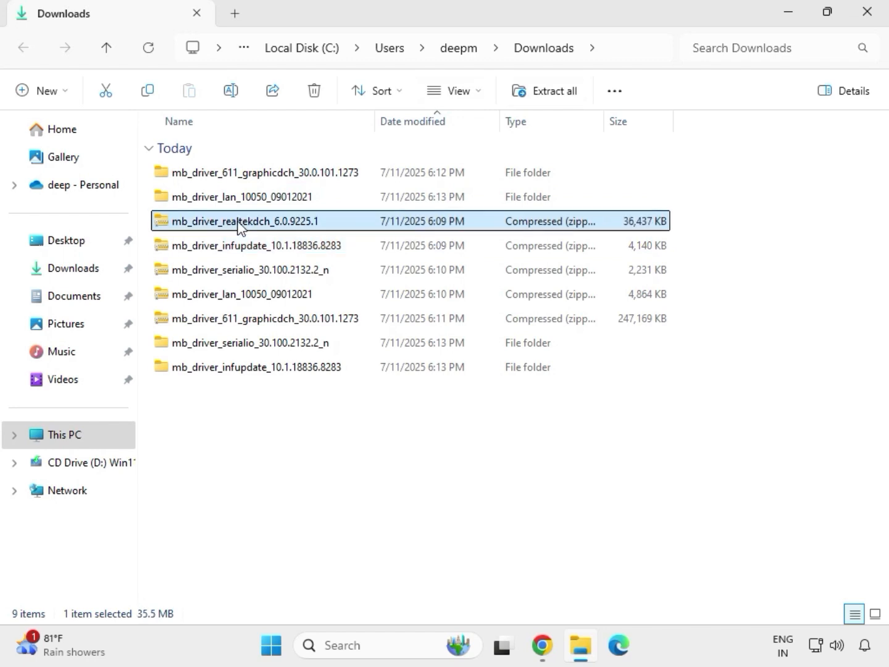
{"action": "right_click", "coordinate": [239, 224]}
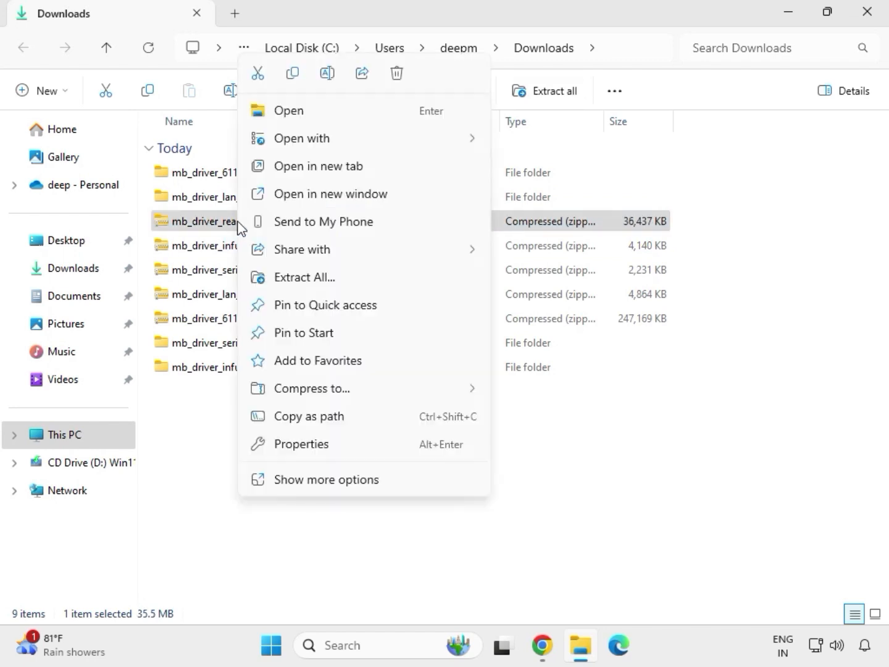
{"action": "left_click", "coordinate": [293, 279]}
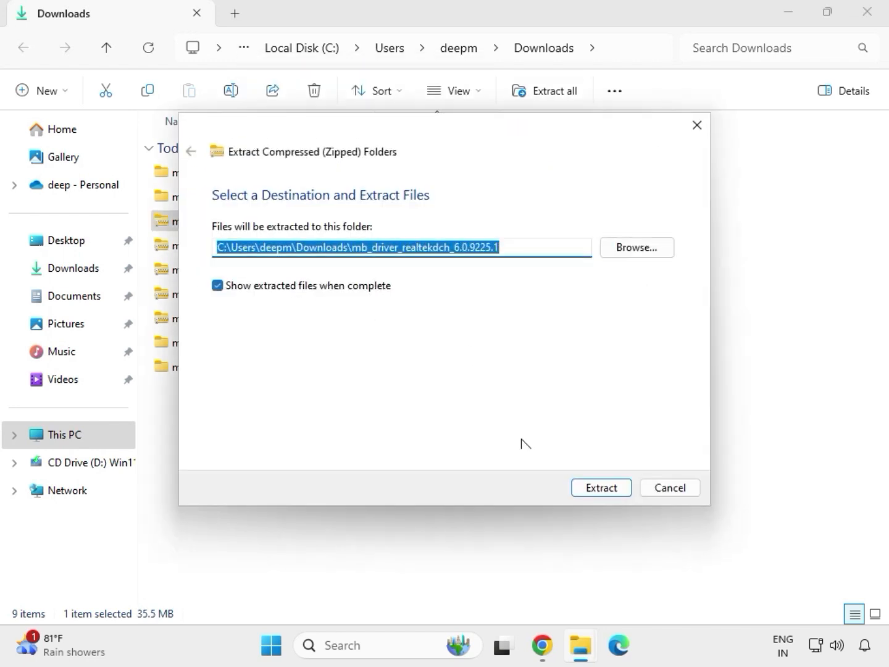
{"action": "left_click", "coordinate": [581, 487]}
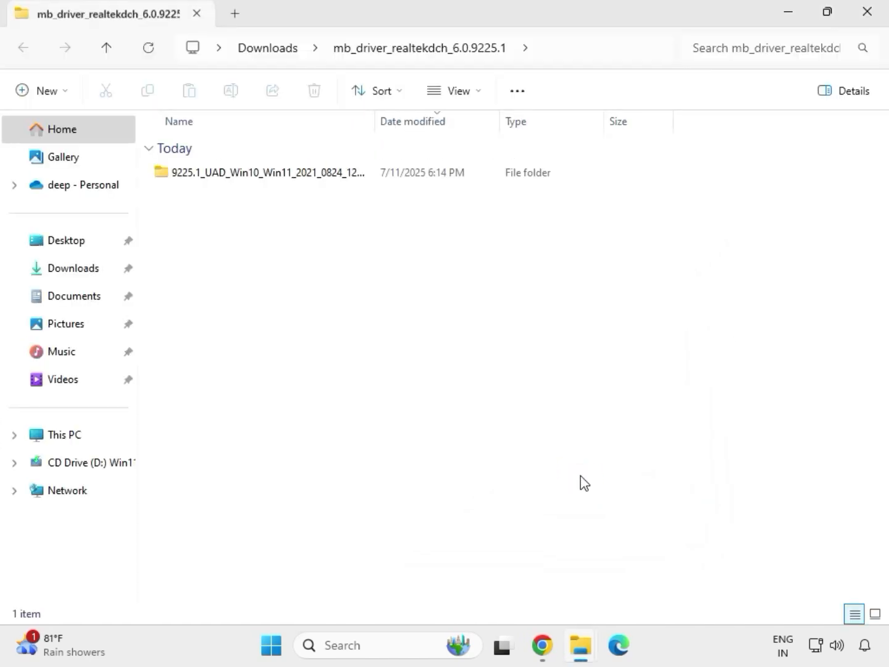
{"action": "left_click", "coordinate": [867, 14]}
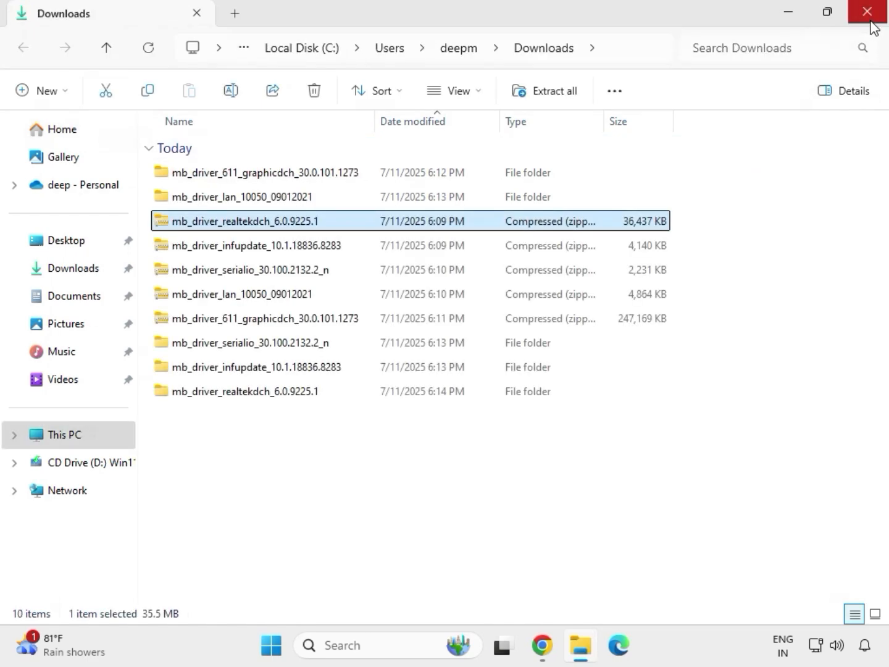
Clear the file selection and refresh the Downloads folder listing
{"action": "left_click", "coordinate": [419, 491]}
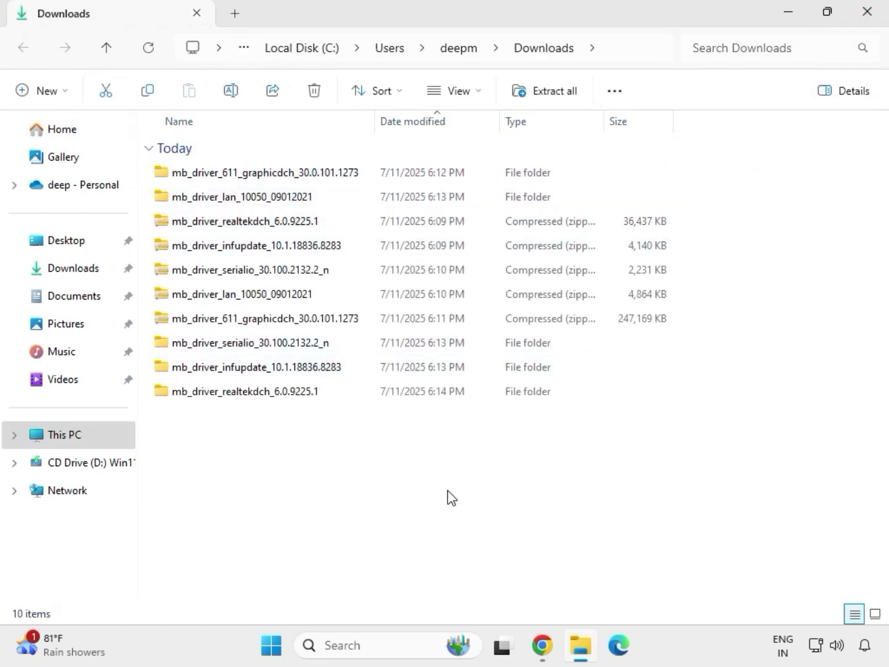
{"action": "right_click", "coordinate": [373, 457]}
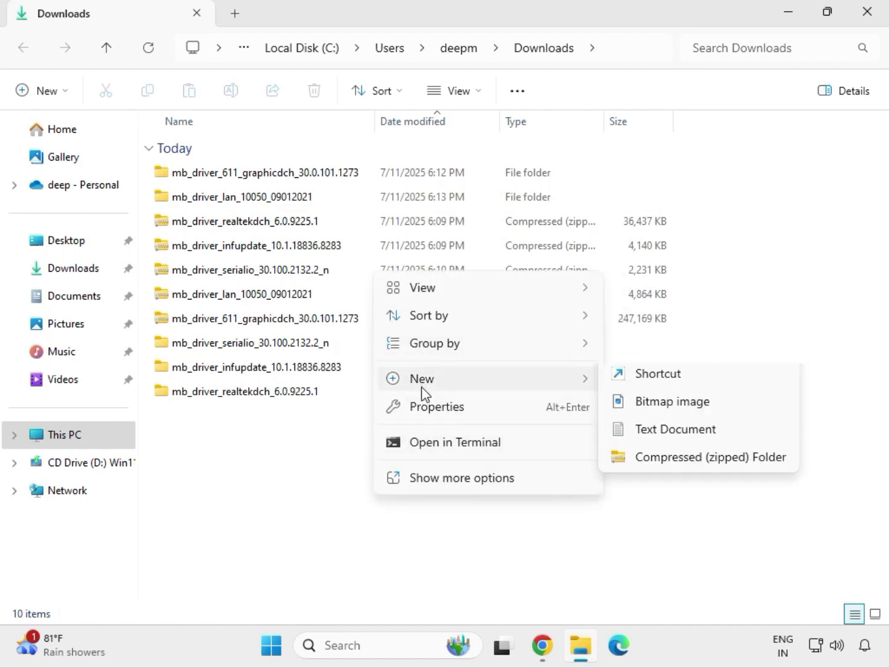
{"action": "left_click", "coordinate": [352, 441]}
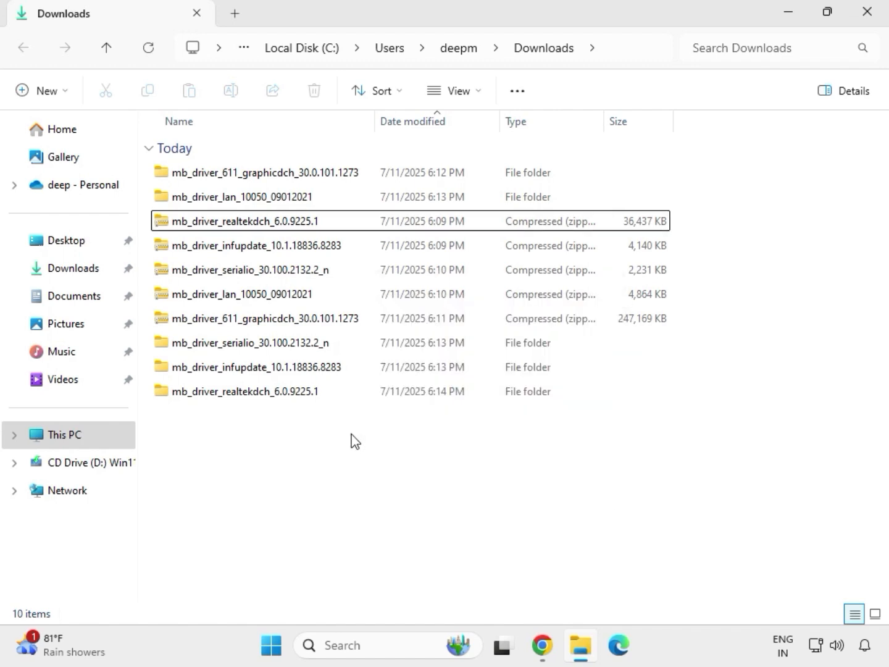
{"action": "right_click", "coordinate": [352, 442]}
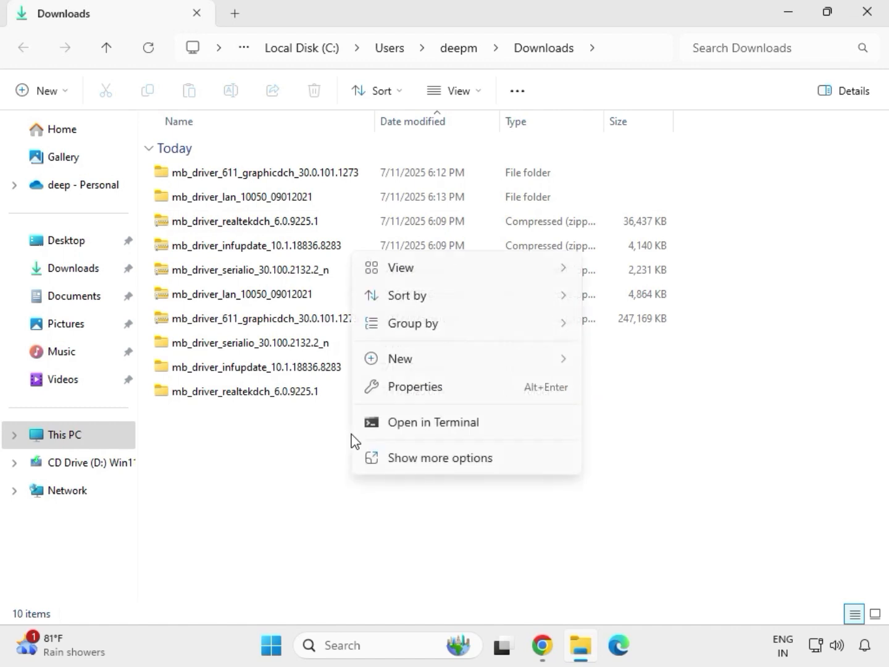
{"action": "left_click", "coordinate": [403, 457]}
{"action": "left_click", "coordinate": [408, 276]}
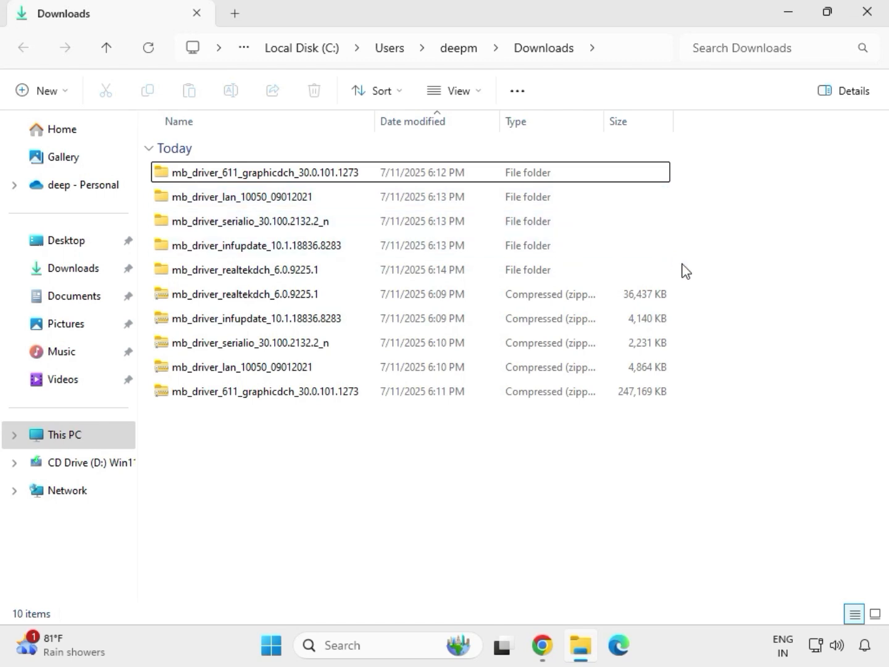
Run the installer in the extracted mb_driver_611_graphicdch_30.0.101.1273 folder, allow it to make changes to the device, and close the folder window
{"action": "left_click_drag", "start_coordinate": [680, 284], "coordinate": [440, 175]}
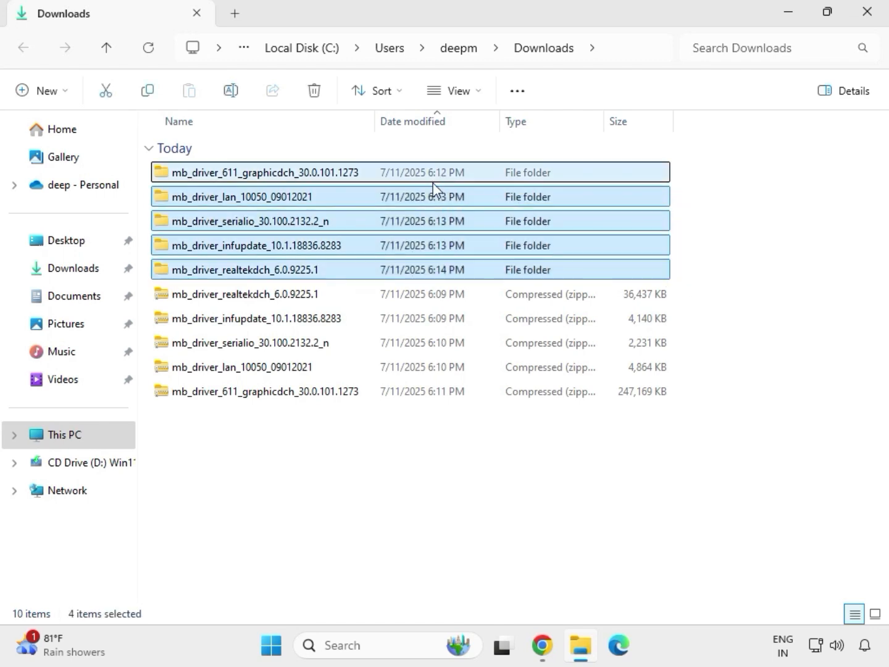
{"action": "left_click", "coordinate": [260, 179]}
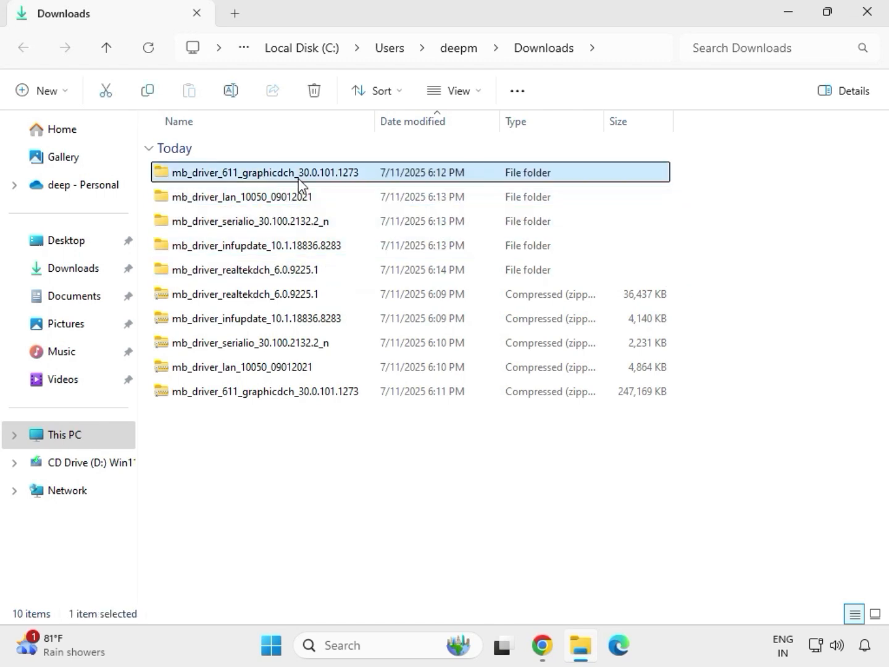
{"action": "double_click", "coordinate": [287, 175]}
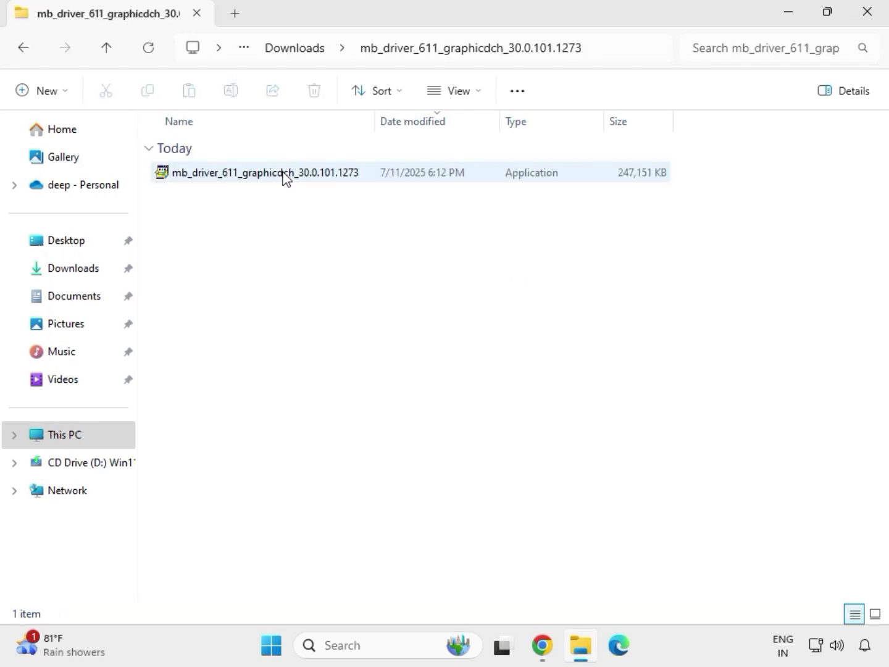
{"action": "left_click", "coordinate": [247, 178]}
{"action": "right_click", "coordinate": [247, 175]}
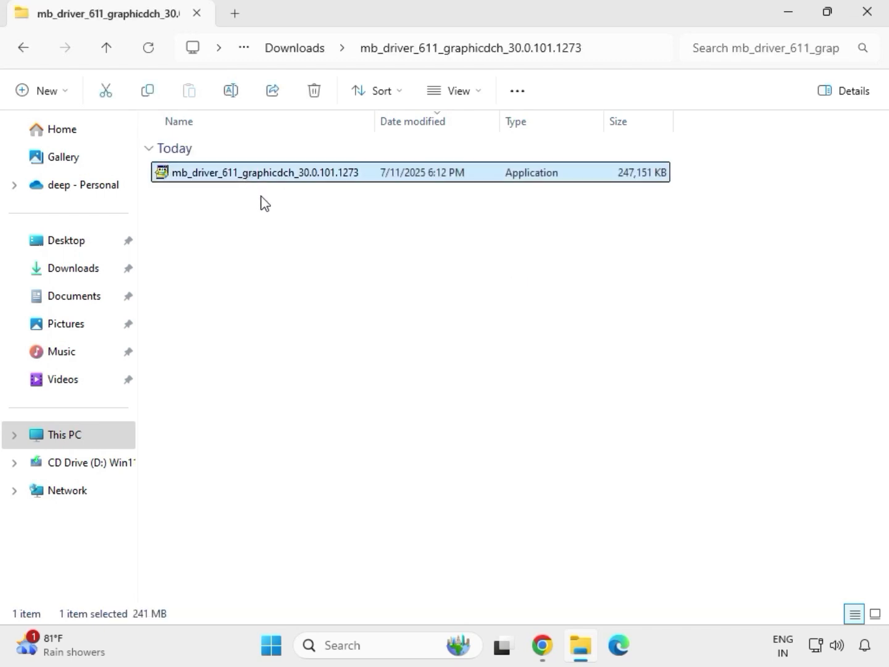
{"action": "left_click", "coordinate": [326, 316]}
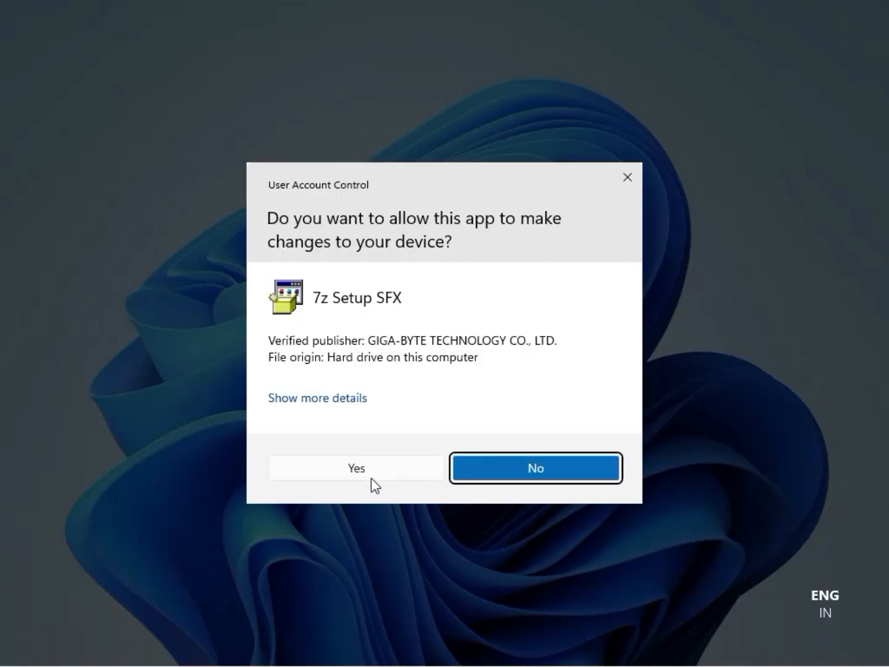
{"action": "left_click", "coordinate": [370, 469]}
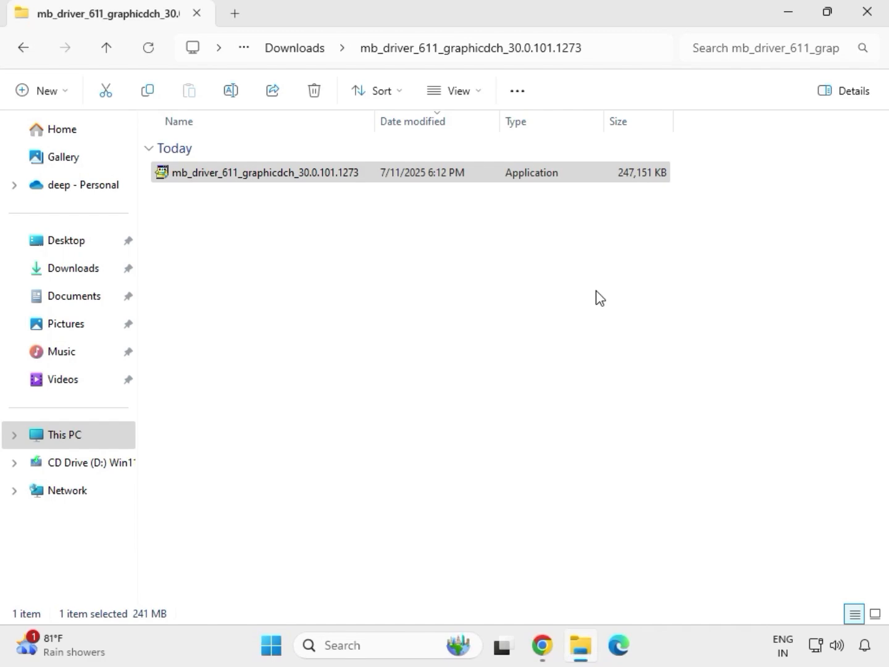
{"action": "left_click", "coordinate": [877, 25]}
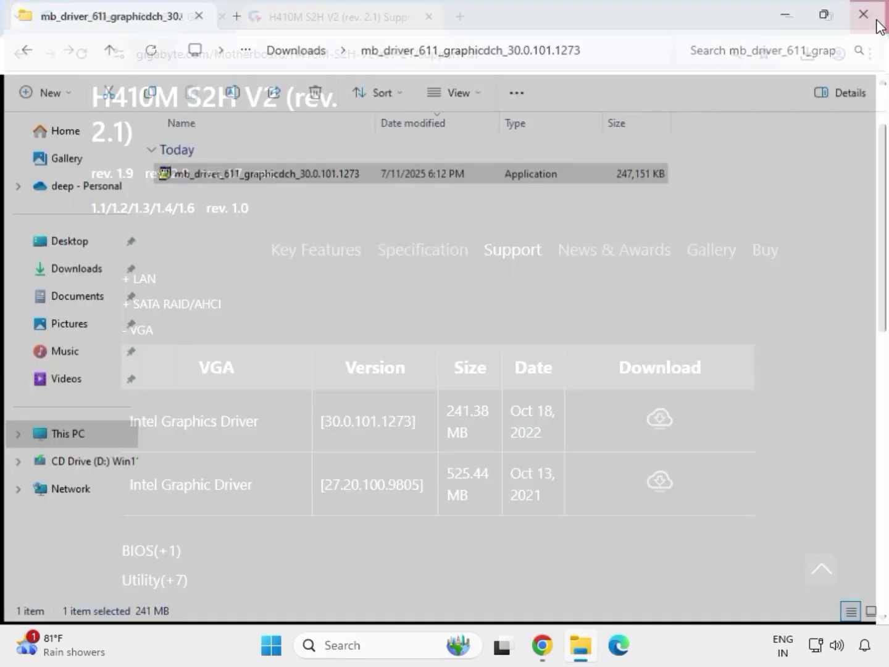
Open the Downloads folder in File Explorer to reach the extracted driver folders
{"action": "left_click", "coordinate": [582, 651]}
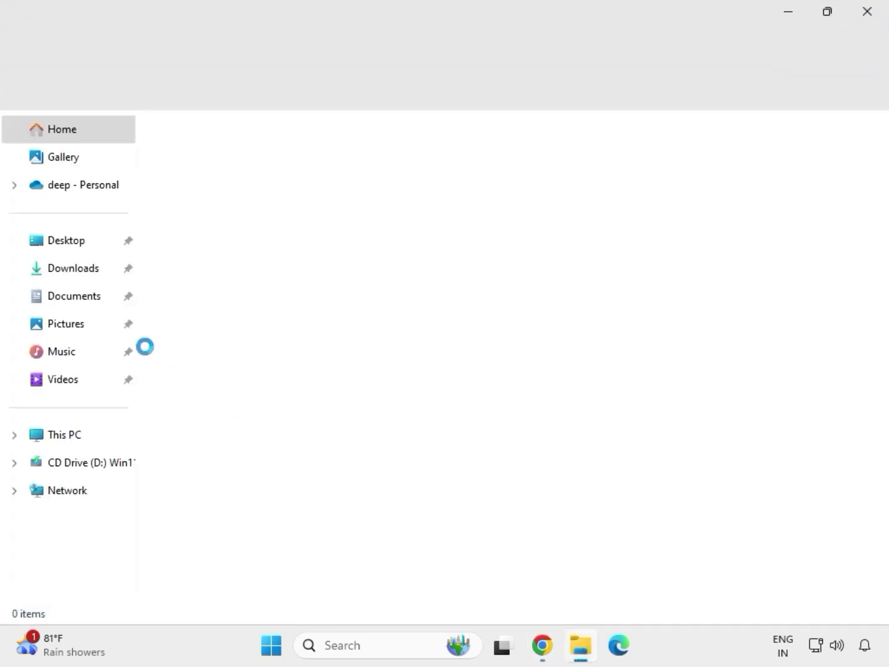
{"action": "left_click", "coordinate": [83, 277]}
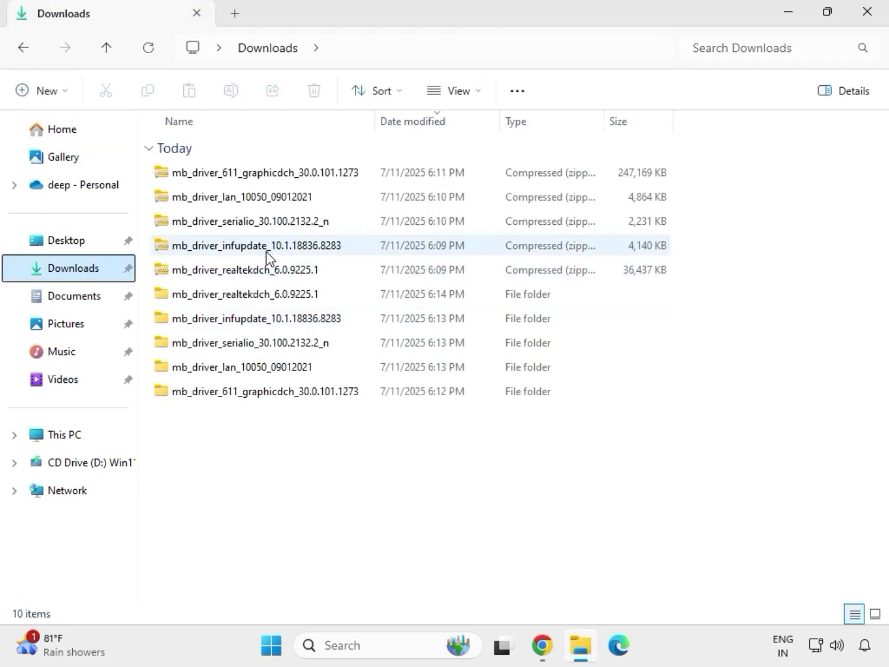
{"action": "left_click", "coordinate": [253, 298]}
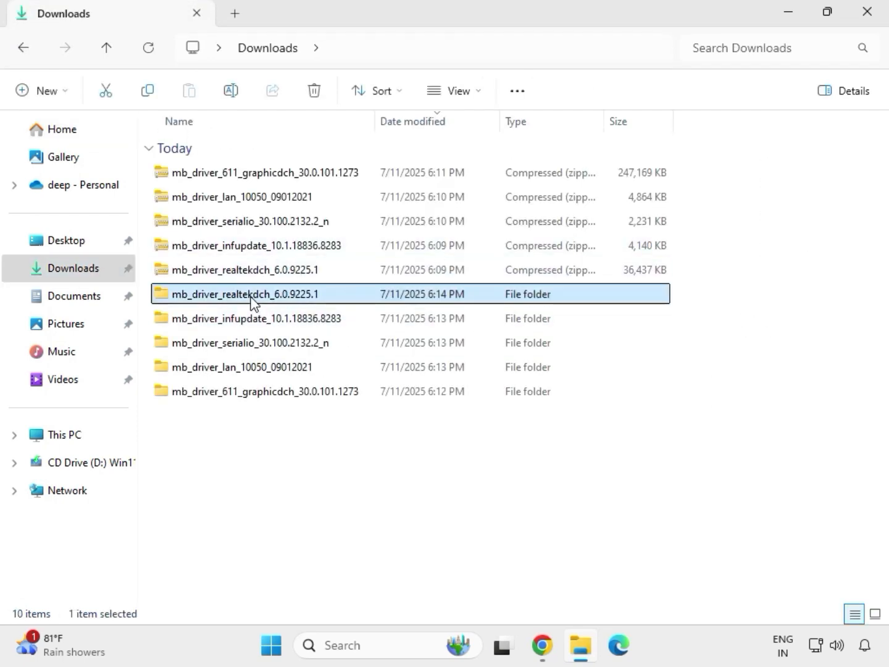
{"action": "left_click", "coordinate": [287, 395]}
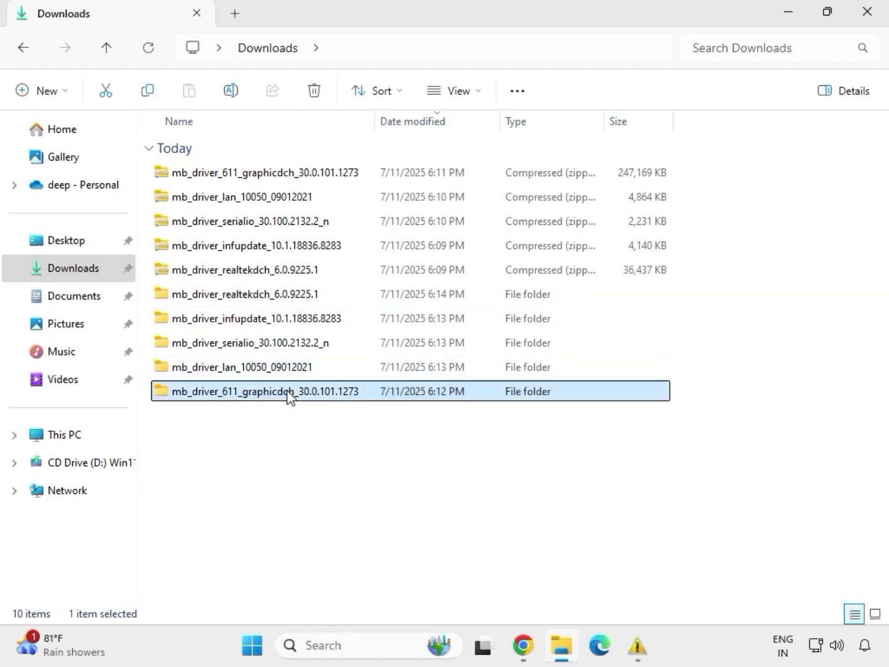
Launch the Install_Win10_10050_09012021 installer from the extracted mb_driver_lan_10050_09012021 folder and allow it to make changes to the device
{"action": "left_click", "coordinate": [277, 369]}
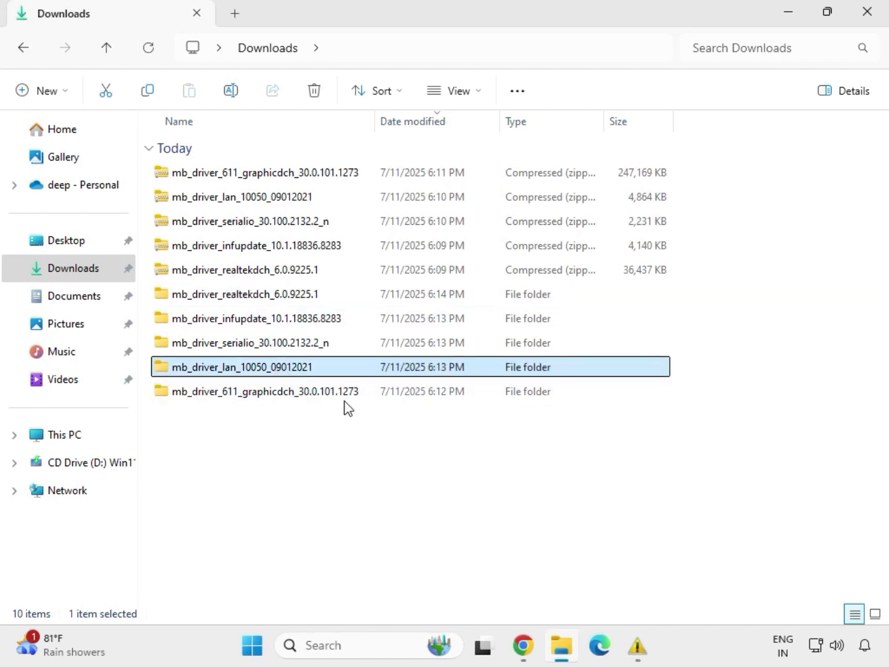
{"action": "double_click", "coordinate": [277, 370]}
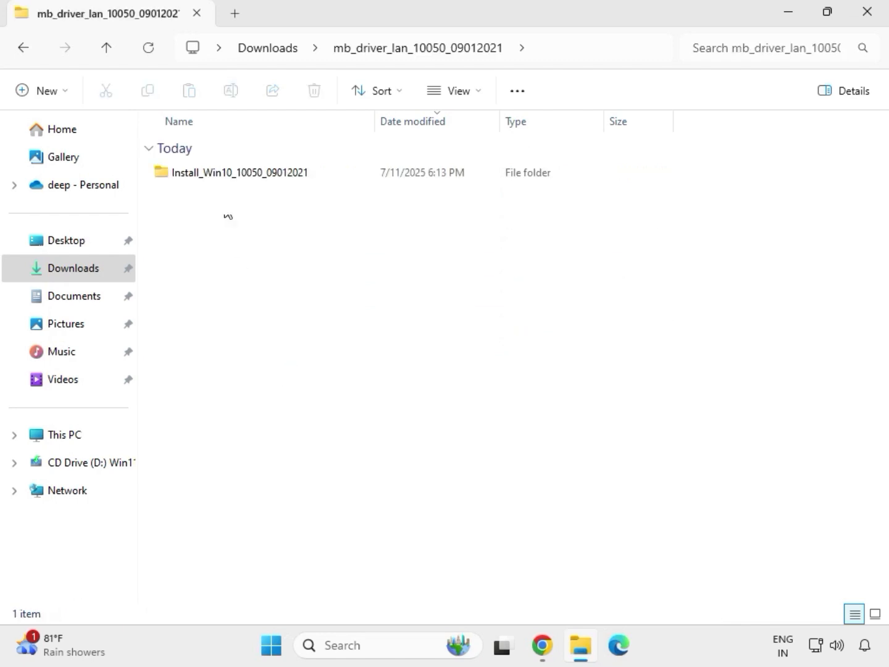
{"action": "double_click", "coordinate": [223, 176]}
{"action": "left_click", "coordinate": [222, 175]}
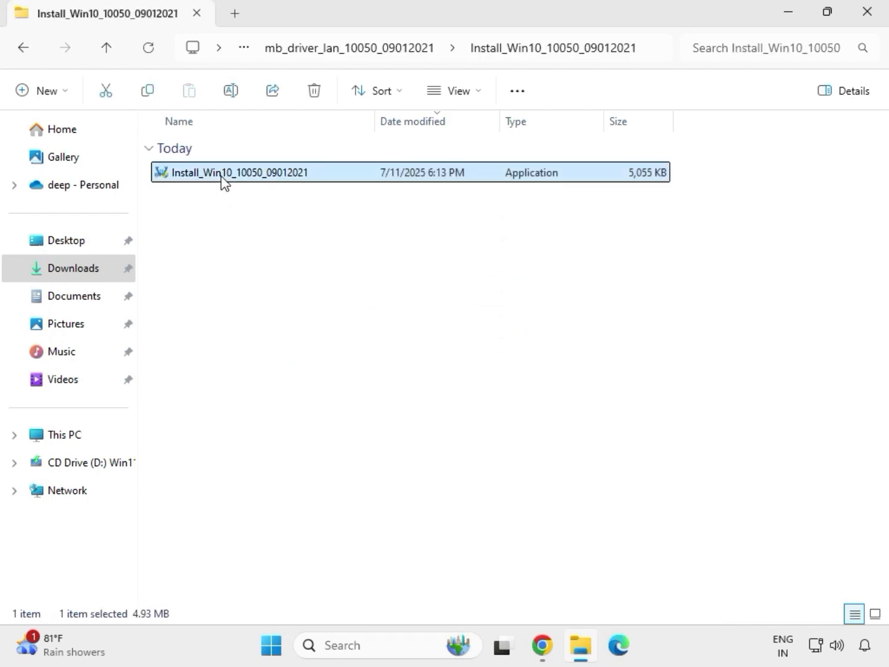
{"action": "double_click", "coordinate": [222, 176]}
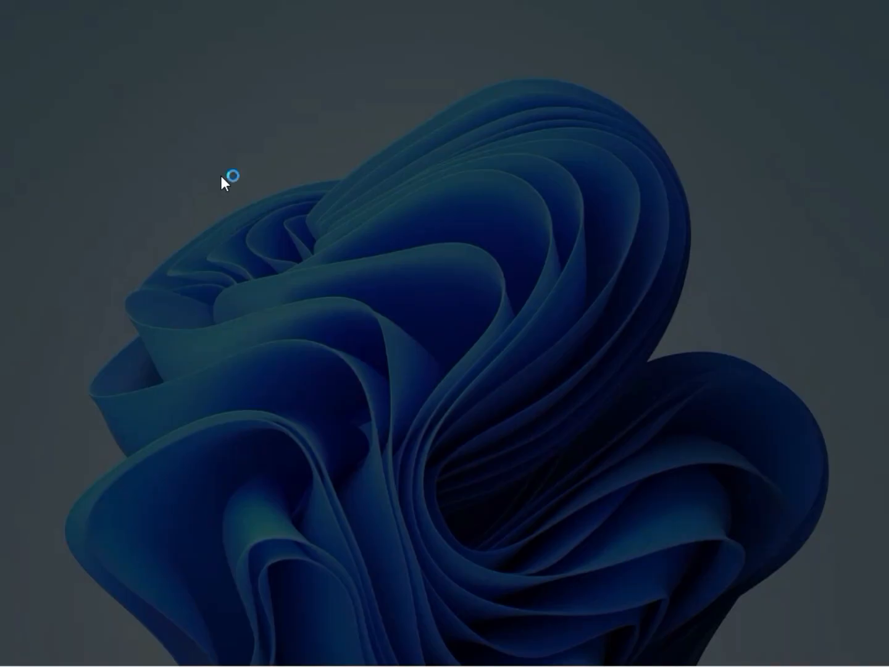
{"action": "left_click", "coordinate": [347, 467]}
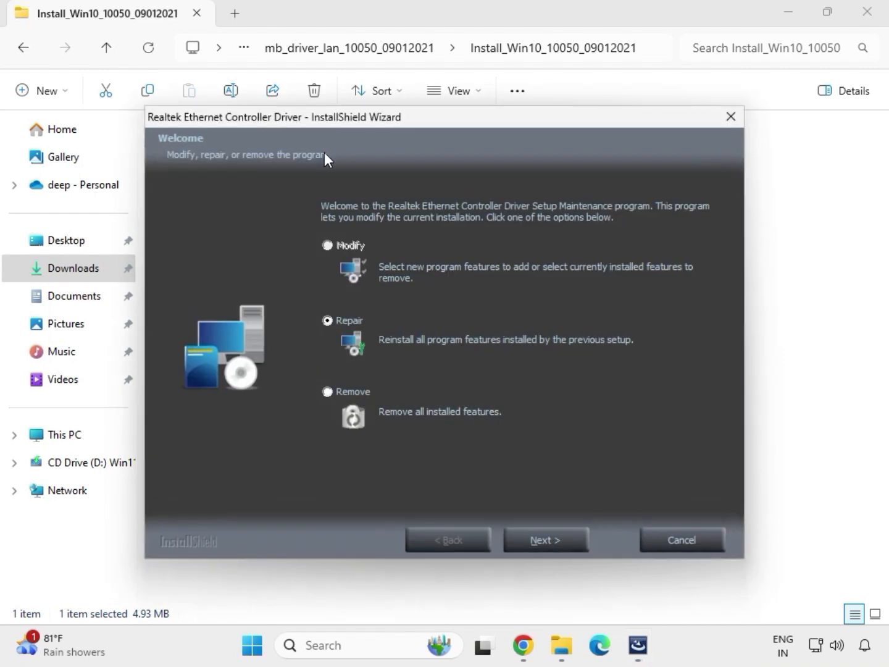
Repair the Realtek Ethernet Controller Driver through the setup wizard and go back to the Downloads folder
{"action": "left_click", "coordinate": [568, 542]}
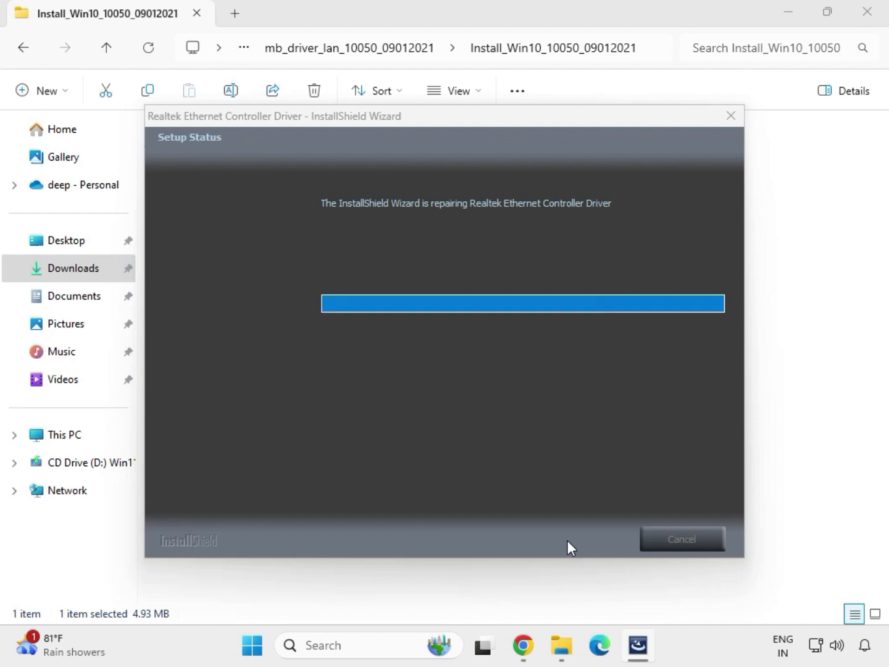
{"action": "left_click", "coordinate": [547, 375]}
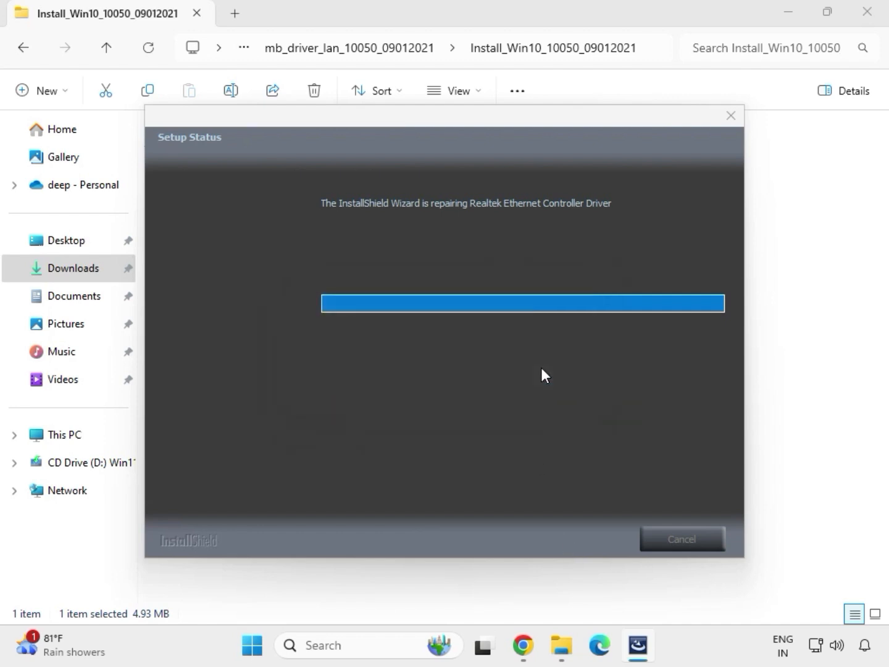
{"action": "left_click", "coordinate": [552, 535]}
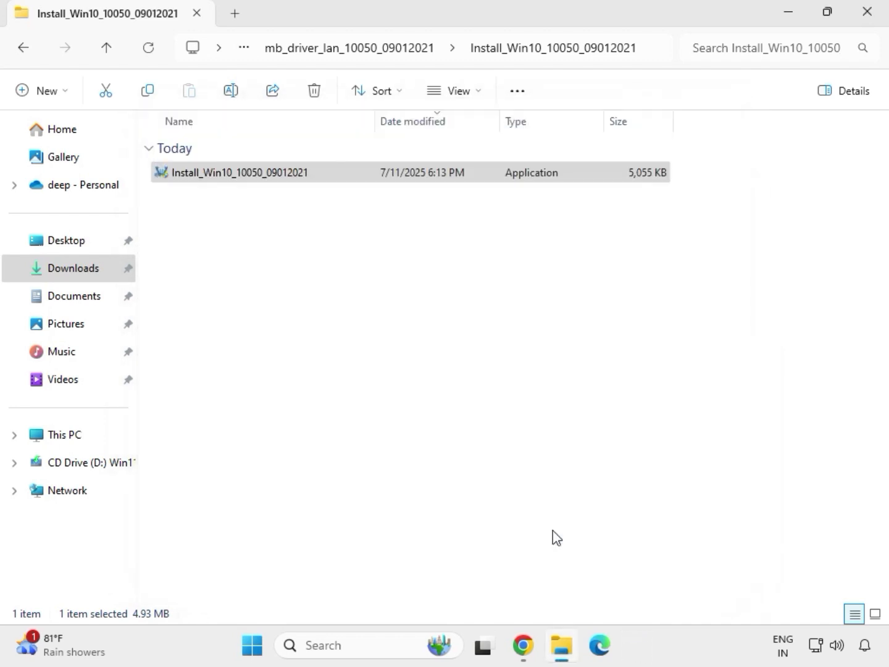
{"action": "left_click", "coordinate": [26, 50]}
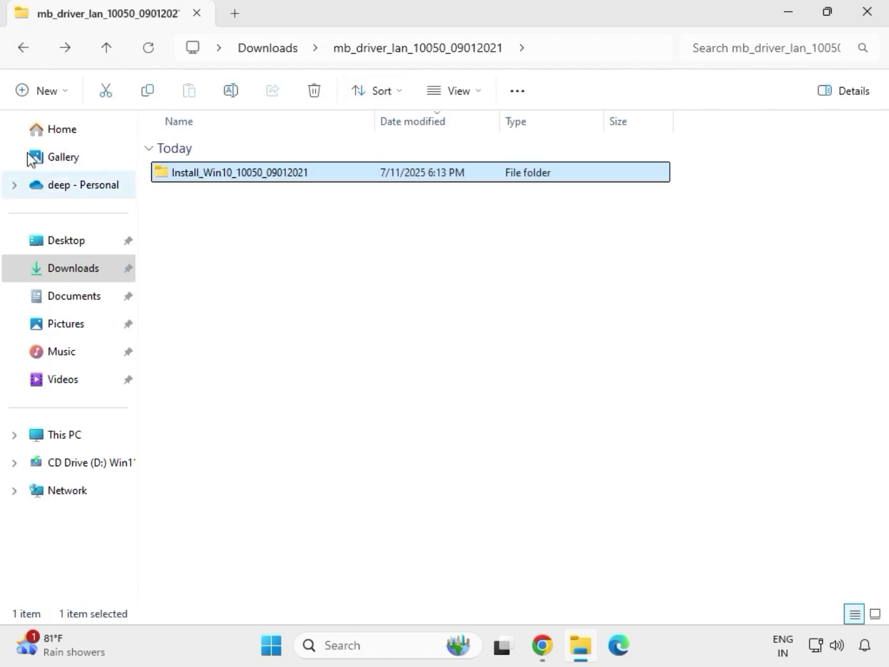
{"action": "left_click", "coordinate": [22, 49]}
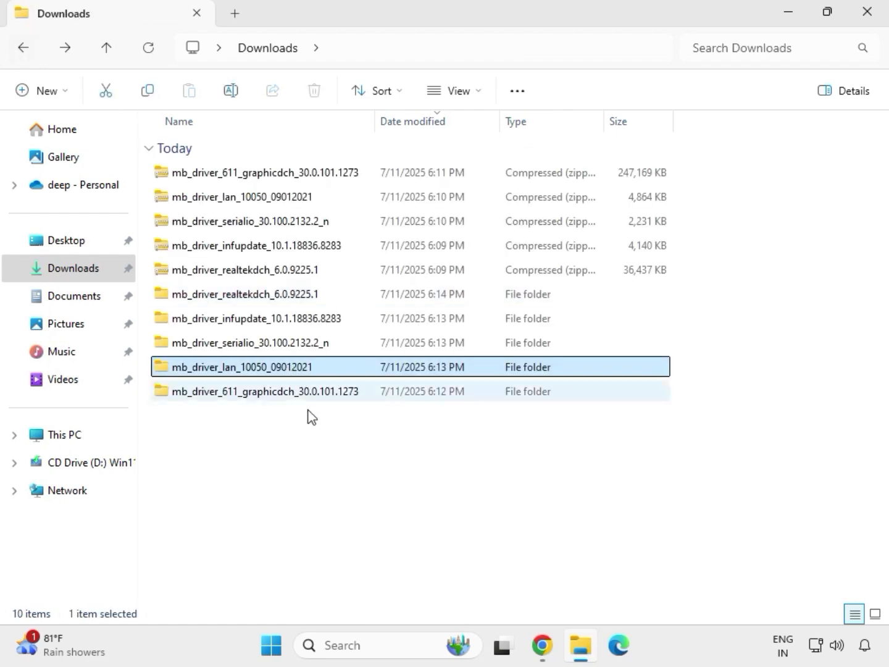
Try to install Intel Serial IO by running SetupSerialIO as administrator from the extracted mb_driver_serialio_30.100.2132.2_n folder, and go back to Downloads
{"action": "double_click", "coordinate": [250, 343]}
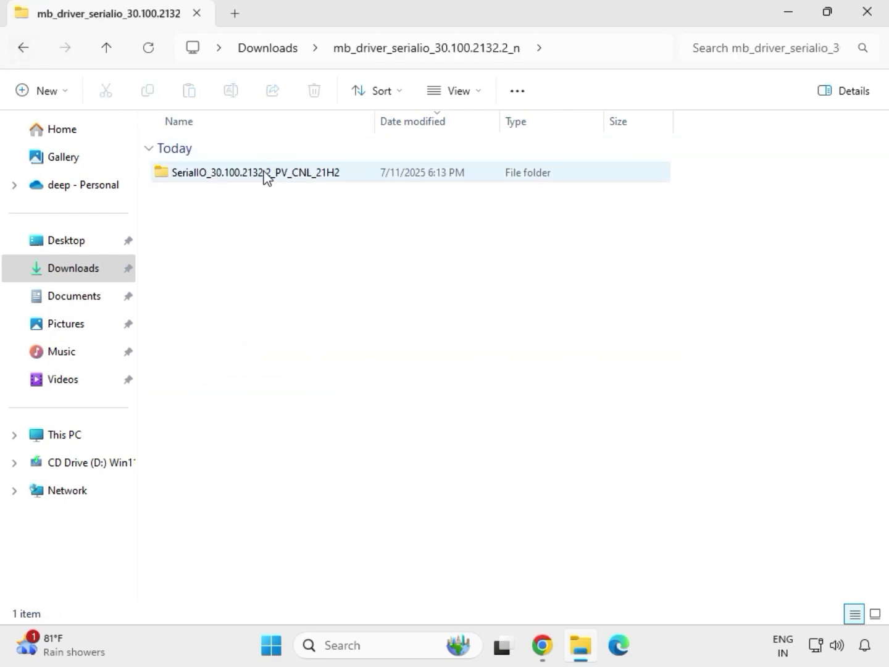
{"action": "double_click", "coordinate": [264, 173]}
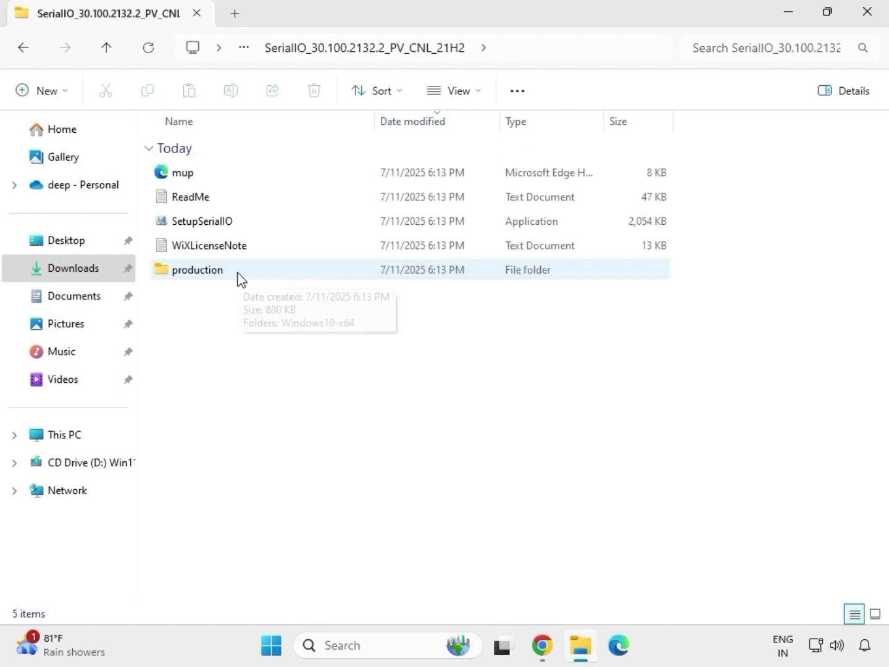
{"action": "left_click", "coordinate": [225, 229]}
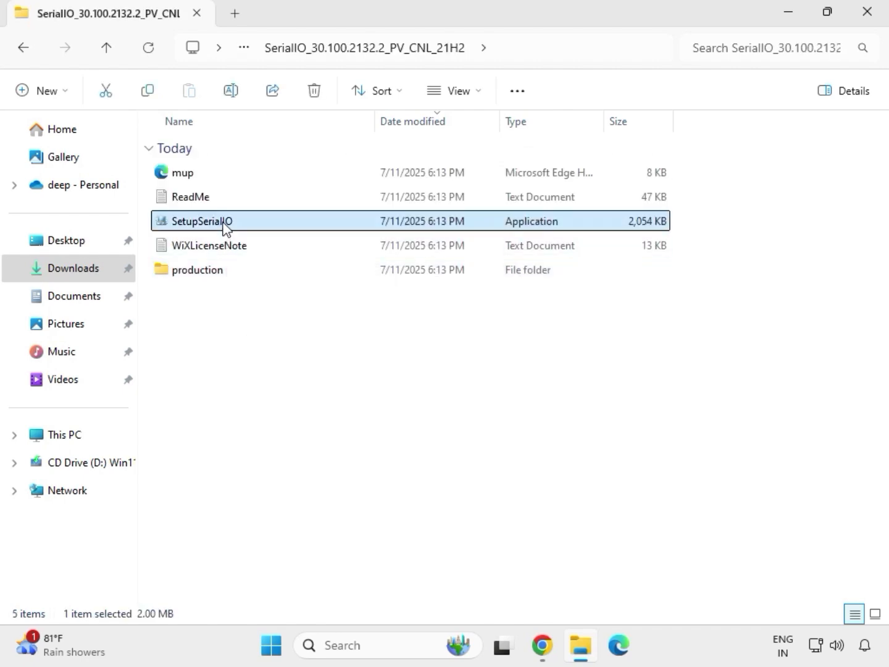
{"action": "right_click", "coordinate": [225, 228]}
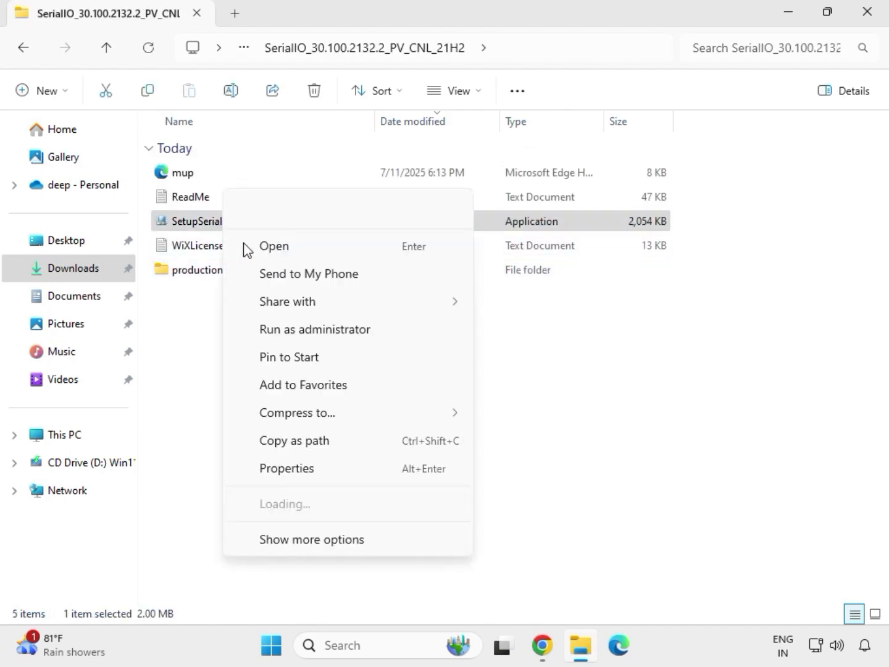
{"action": "left_click", "coordinate": [309, 330]}
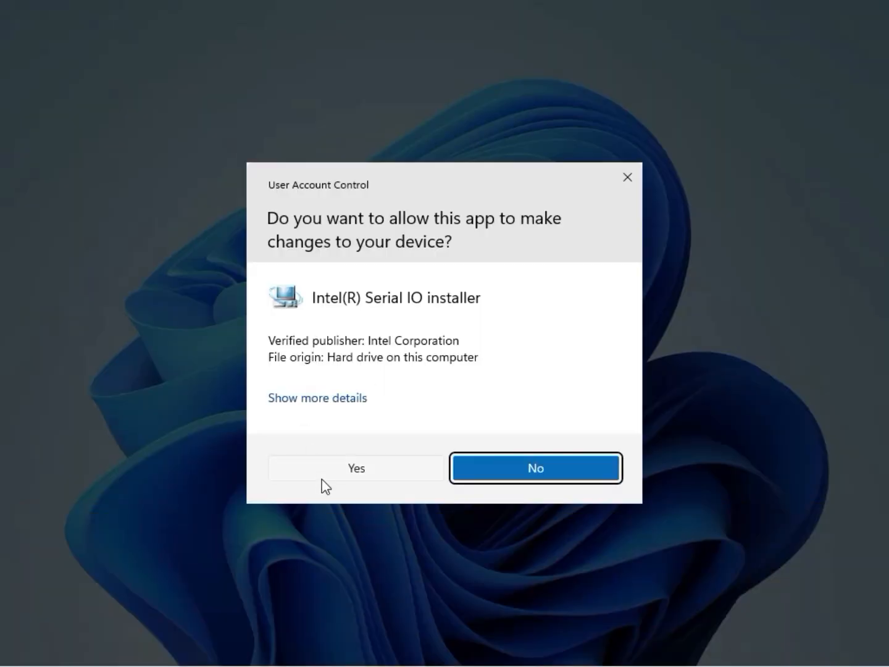
{"action": "left_click", "coordinate": [354, 473]}
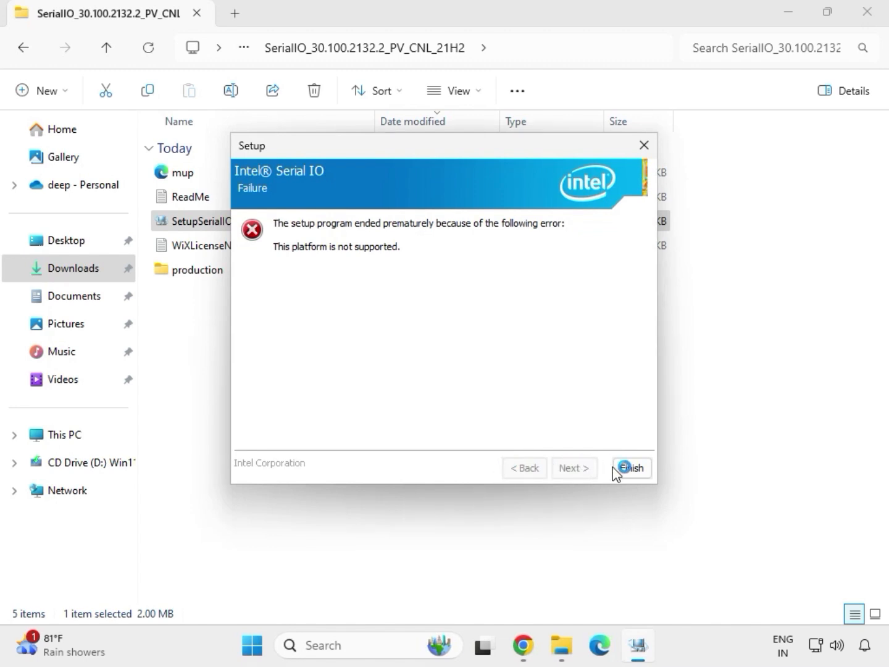
{"action": "left_click", "coordinate": [630, 468]}
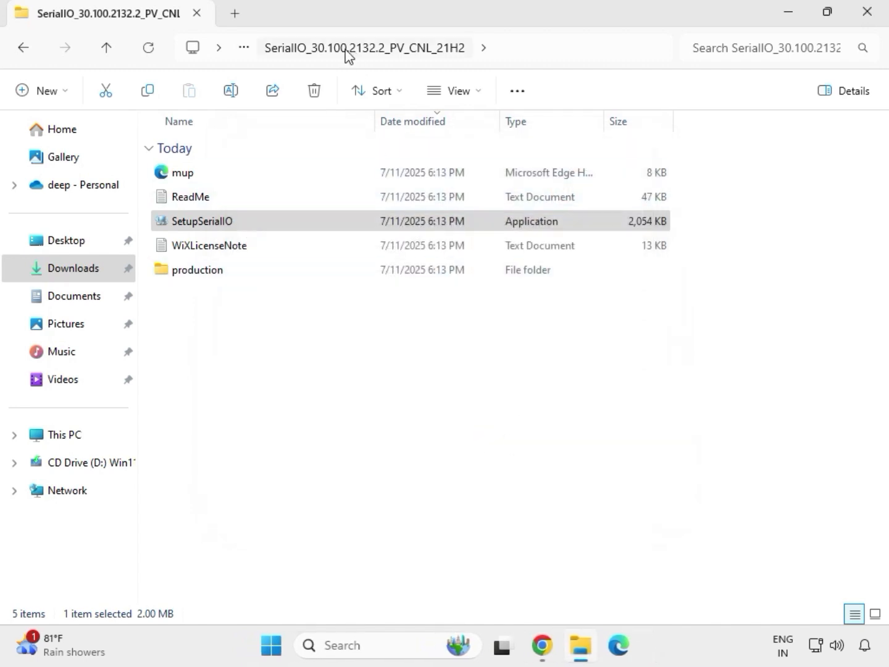
{"action": "left_click", "coordinate": [25, 50]}
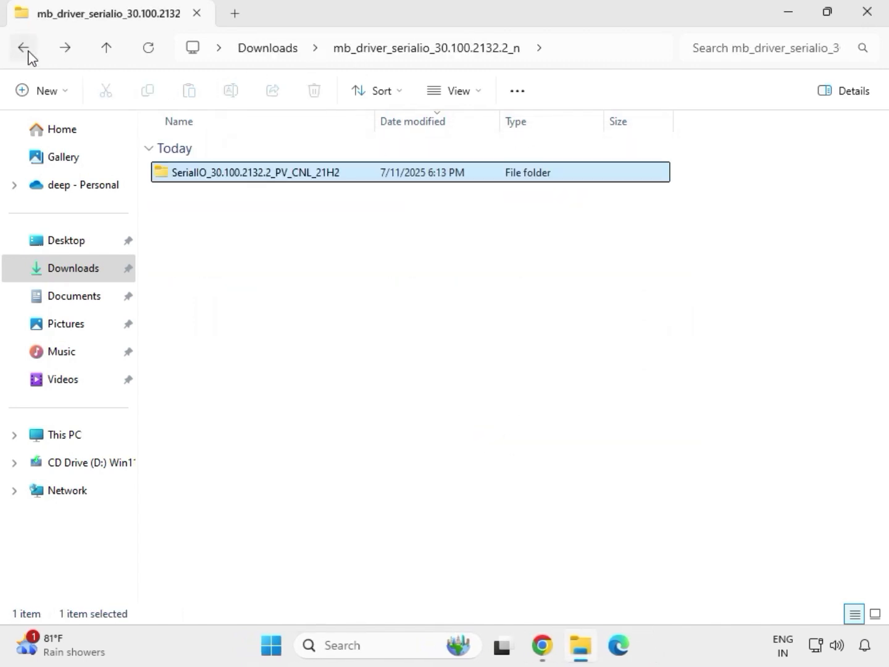
{"action": "left_click", "coordinate": [27, 52]}
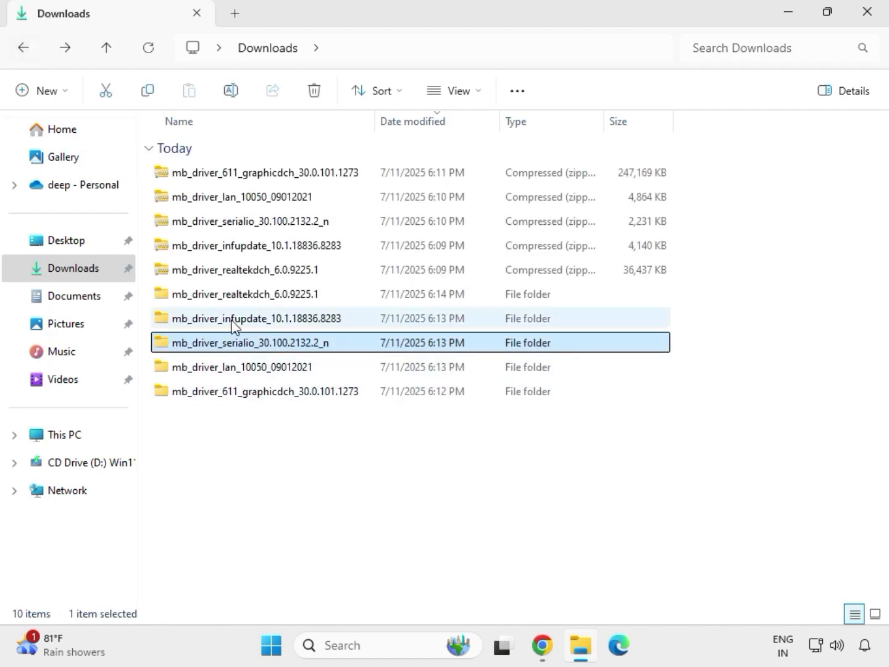
Run SetupChipset as administrator from the Chipset-10.1.18836.8283-Public-MUP folder inside mb_driver_infupdate_10.1.18836.8283 and allow it to make changes
{"action": "left_click", "coordinate": [232, 321]}
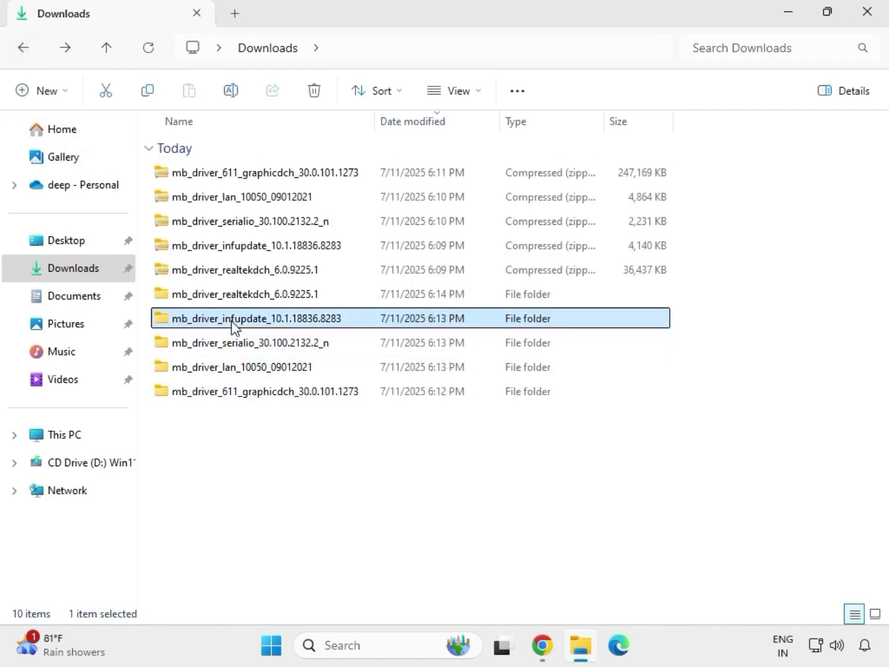
{"action": "double_click", "coordinate": [232, 322]}
{"action": "left_click", "coordinate": [235, 178]}
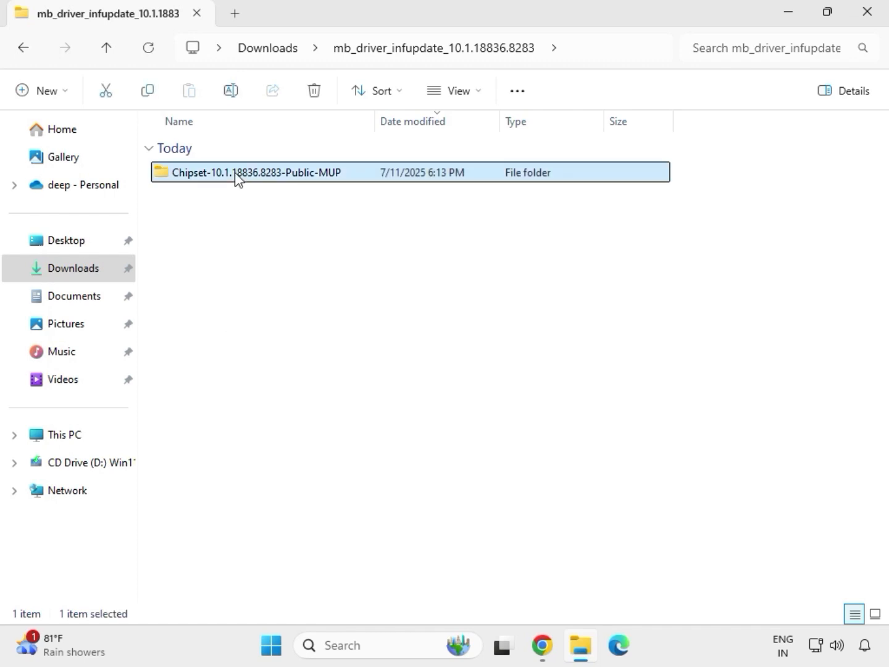
{"action": "double_click", "coordinate": [236, 178]}
{"action": "left_click", "coordinate": [252, 204]}
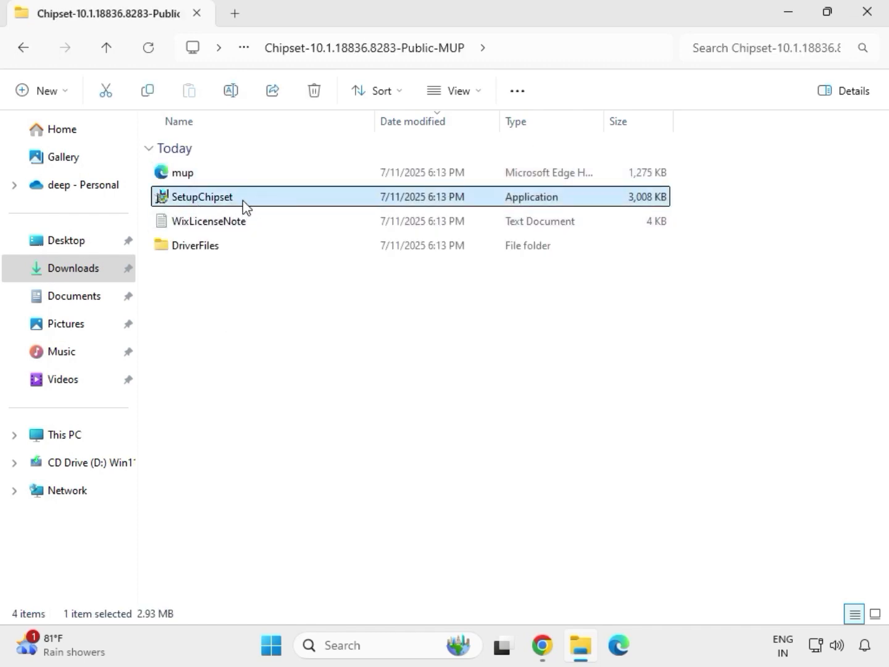
{"action": "right_click", "coordinate": [246, 205]}
{"action": "left_click", "coordinate": [314, 327]}
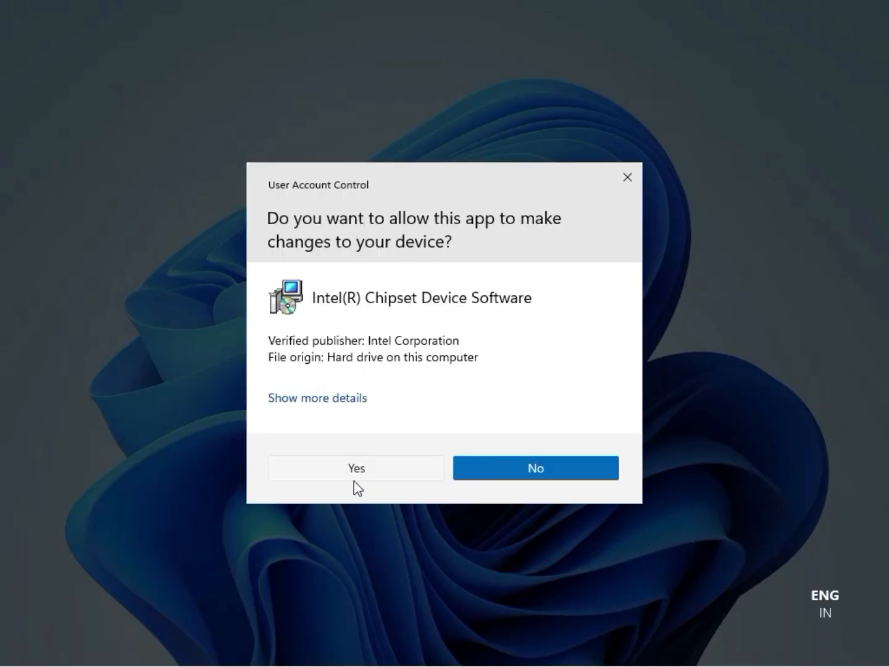
{"action": "left_click", "coordinate": [358, 487]}
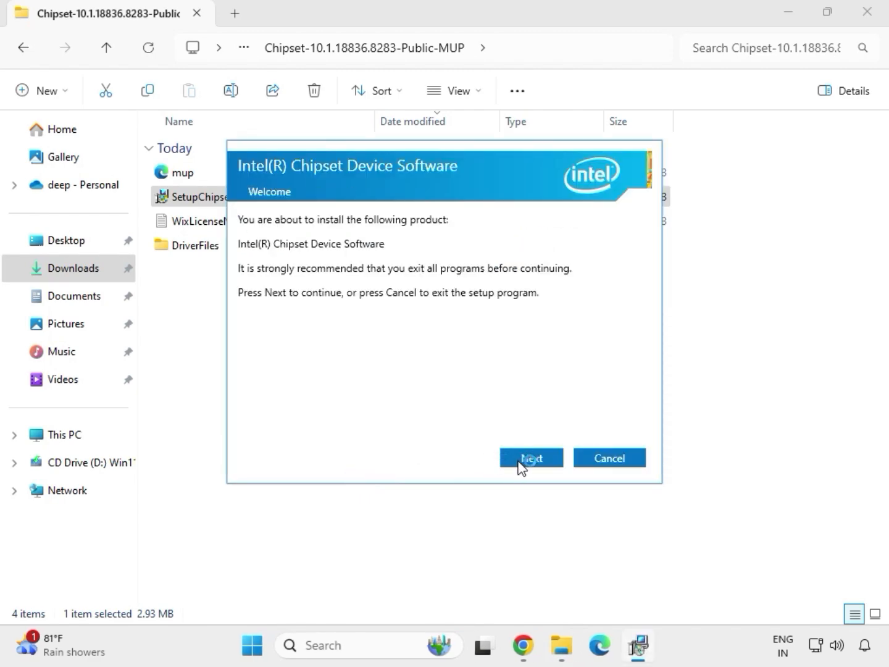
Try to install the Intel Chipset Device Software through its setup wizard and close the wizard
{"action": "left_click", "coordinate": [520, 464]}
{"action": "left_click", "coordinate": [522, 463]}
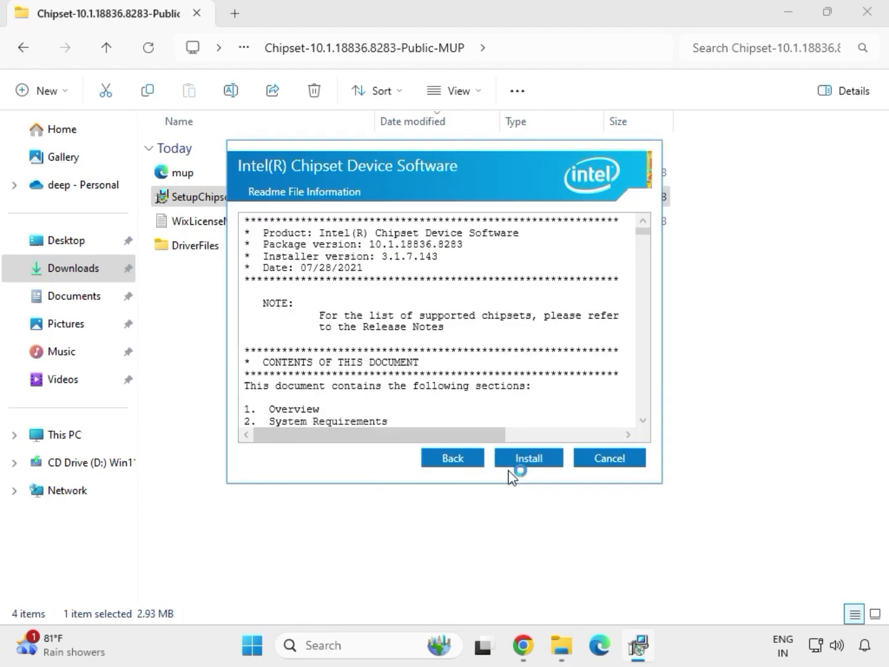
{"action": "left_click", "coordinate": [545, 459]}
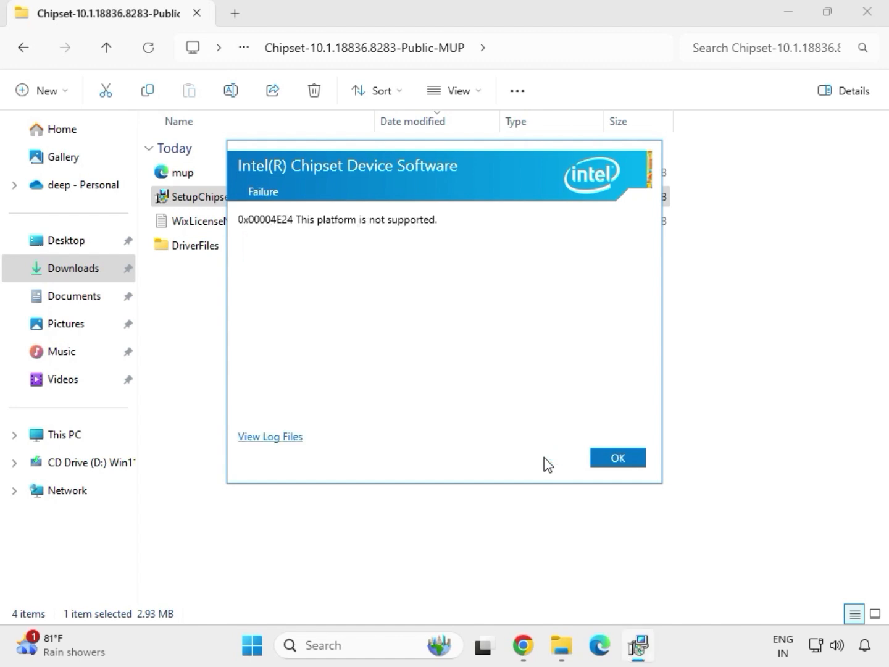
{"action": "left_click", "coordinate": [604, 463]}
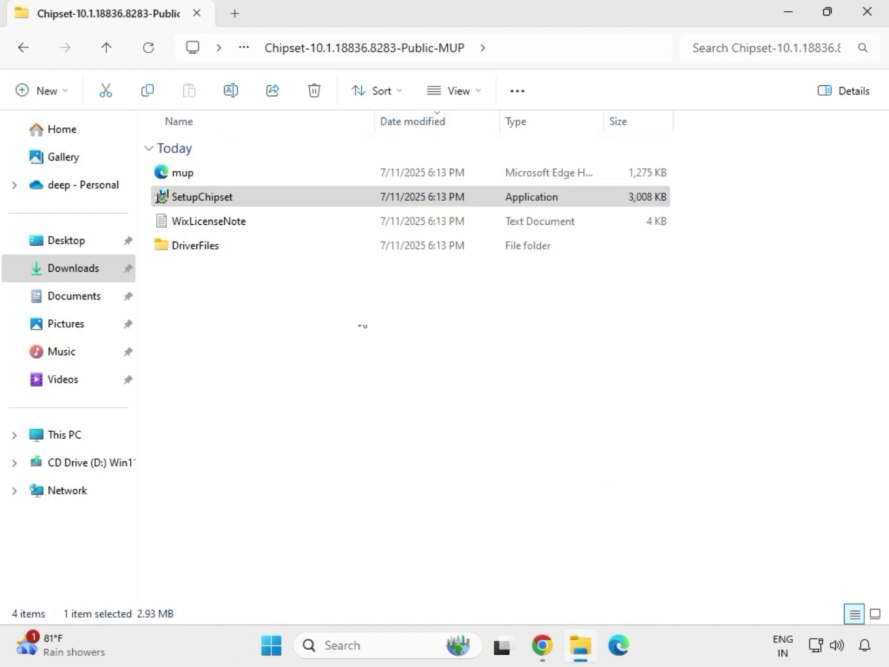
Go back to the Downloads folder and look inside the extracted mb_driver_realtekdch_6.0.9225.1 folder
{"action": "left_click", "coordinate": [287, 199]}
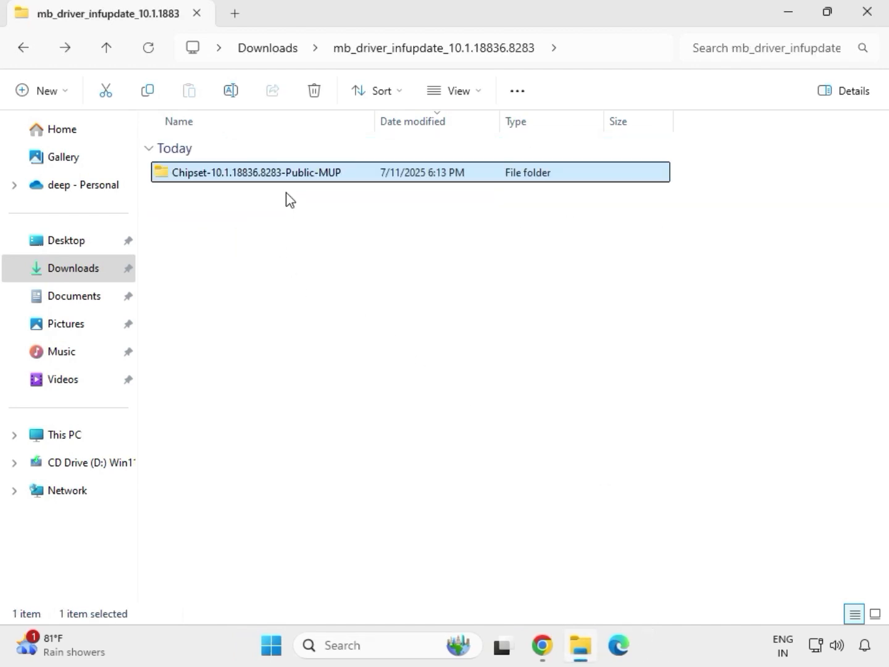
{"action": "key", "text": "alt+Up"}
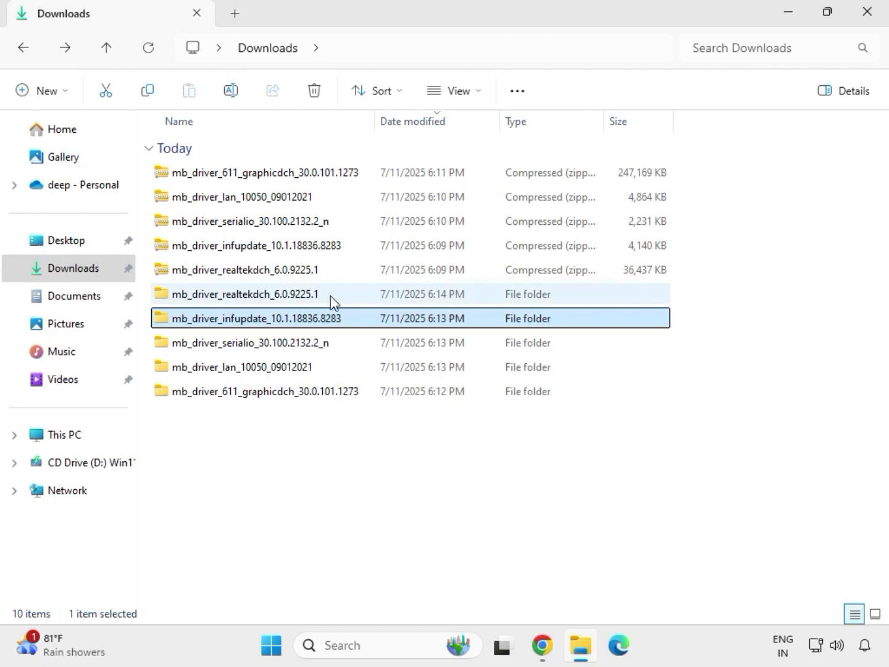
{"action": "double_click", "coordinate": [331, 296]}
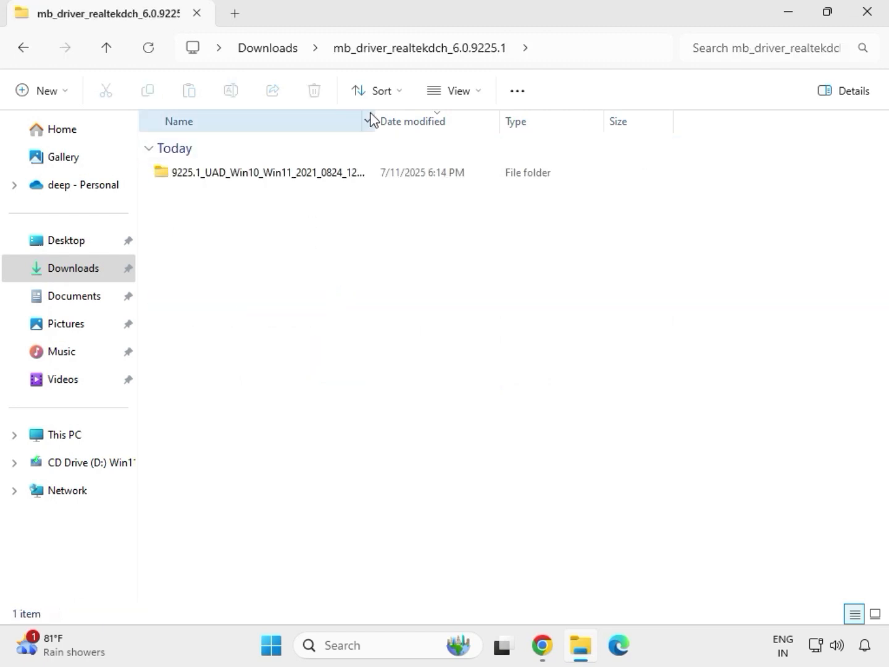
{"action": "left_click", "coordinate": [276, 52]}
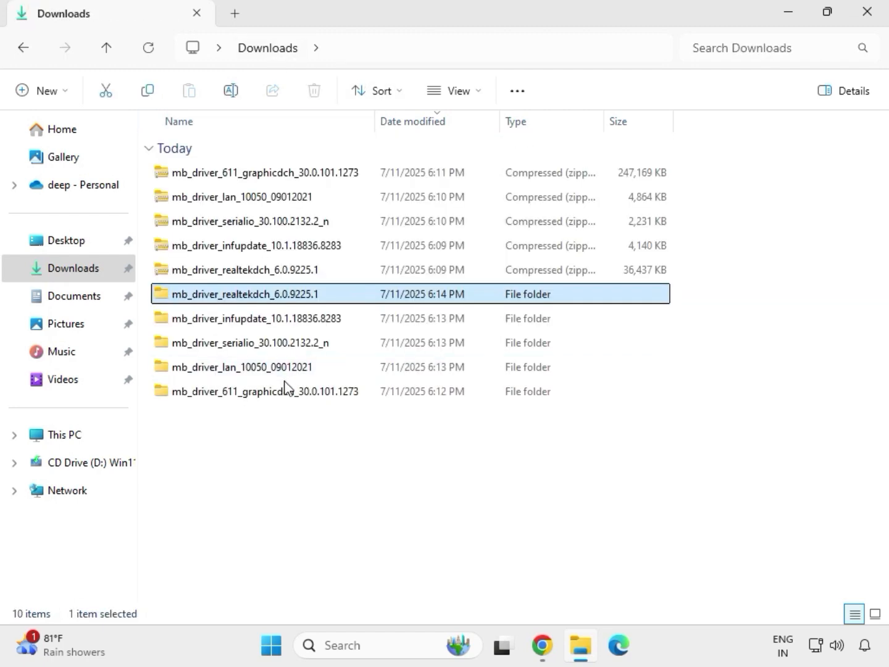
Run mb_driver_611_graphicdch_30.0.101.1273 as administrator from its extracted folder in Downloads and allow it to make changes
{"action": "left_click", "coordinate": [259, 396]}
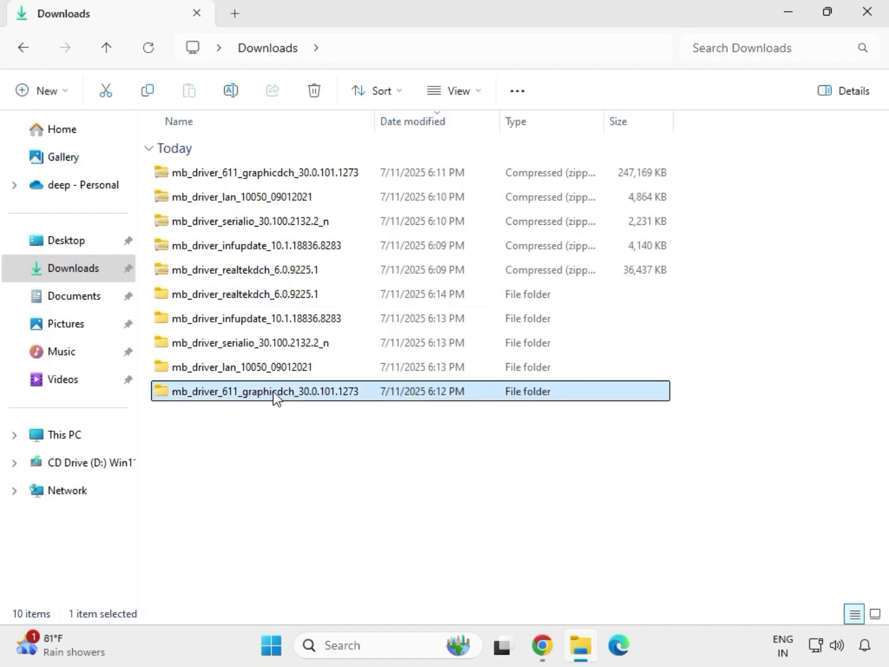
{"action": "double_click", "coordinate": [276, 396]}
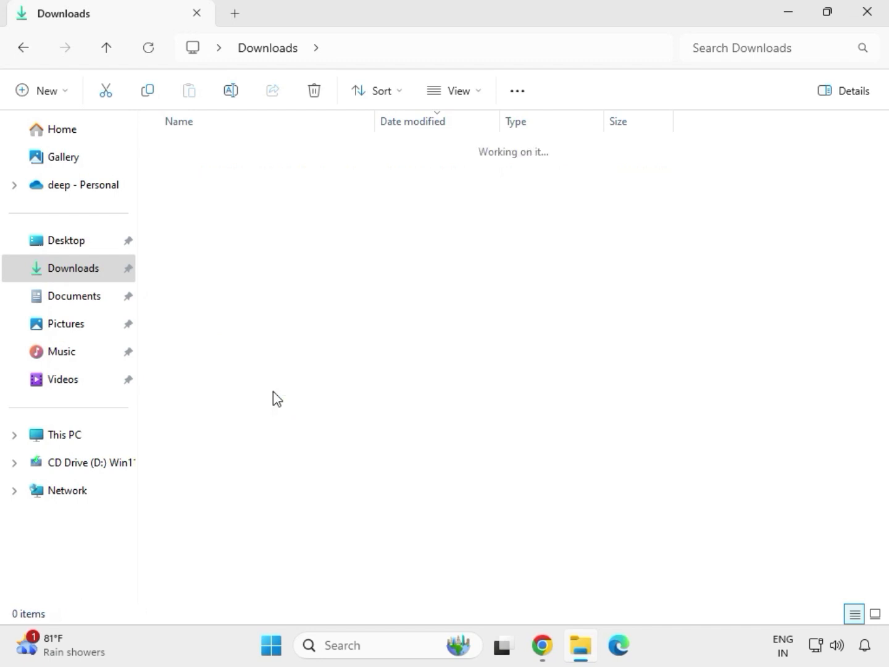
{"action": "left_click", "coordinate": [244, 178]}
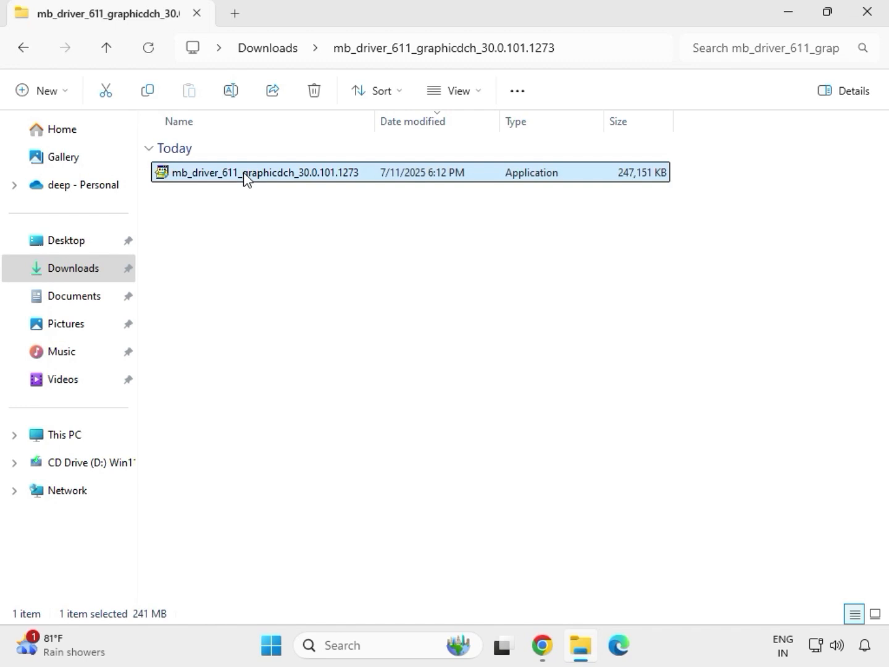
{"action": "right_click", "coordinate": [264, 208]}
{"action": "left_click", "coordinate": [339, 315]}
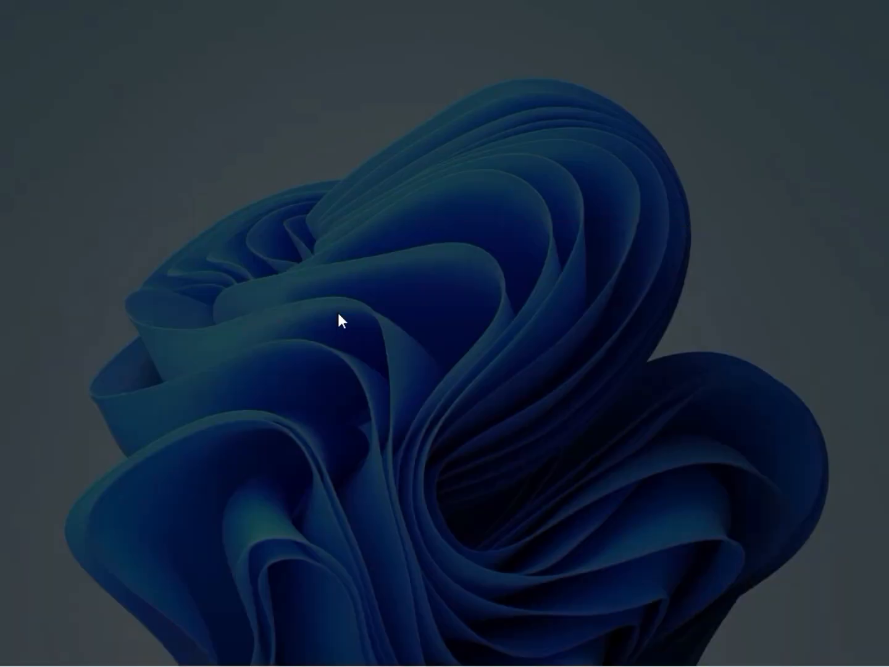
{"action": "left_click", "coordinate": [348, 470]}
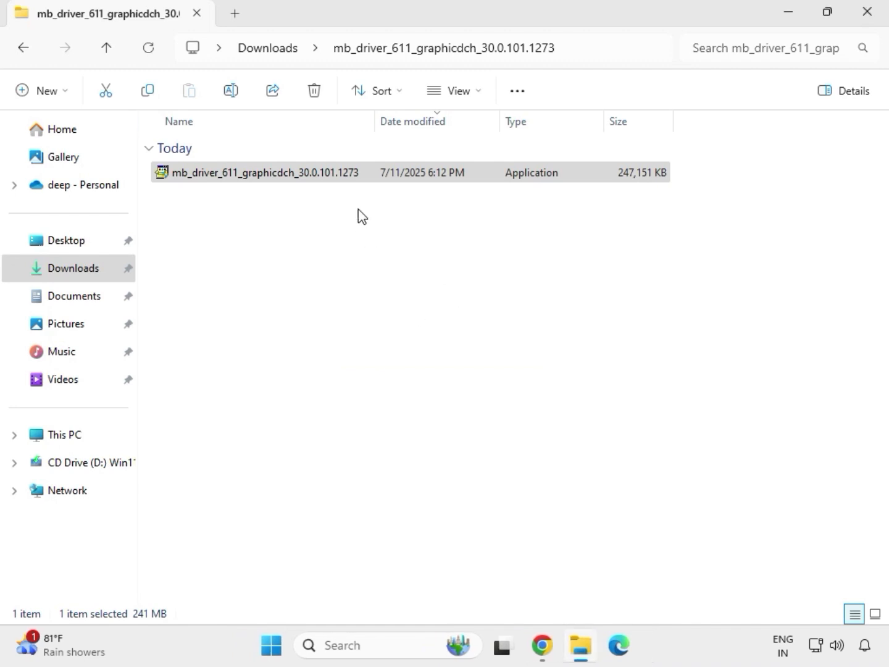
Go back to Downloads and open the 9225.1_UAD_Win10_Win11_2021_0824_123850_WHQL_1458 folder inside the extracted mb_driver_realtekdch_6.0.9225.1 folder
{"action": "left_click", "coordinate": [276, 53]}
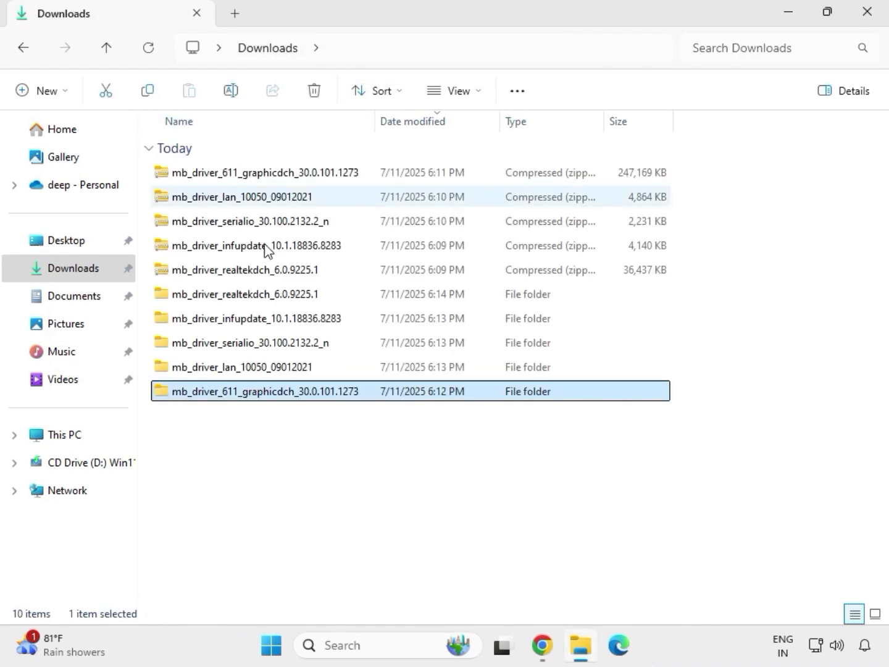
{"action": "double_click", "coordinate": [274, 297]}
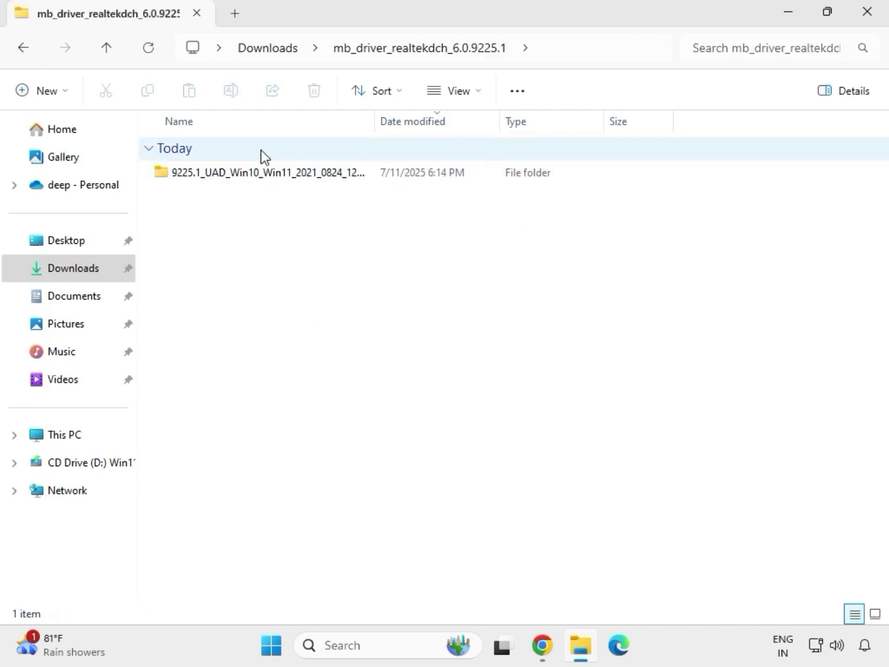
{"action": "double_click", "coordinate": [260, 172]}
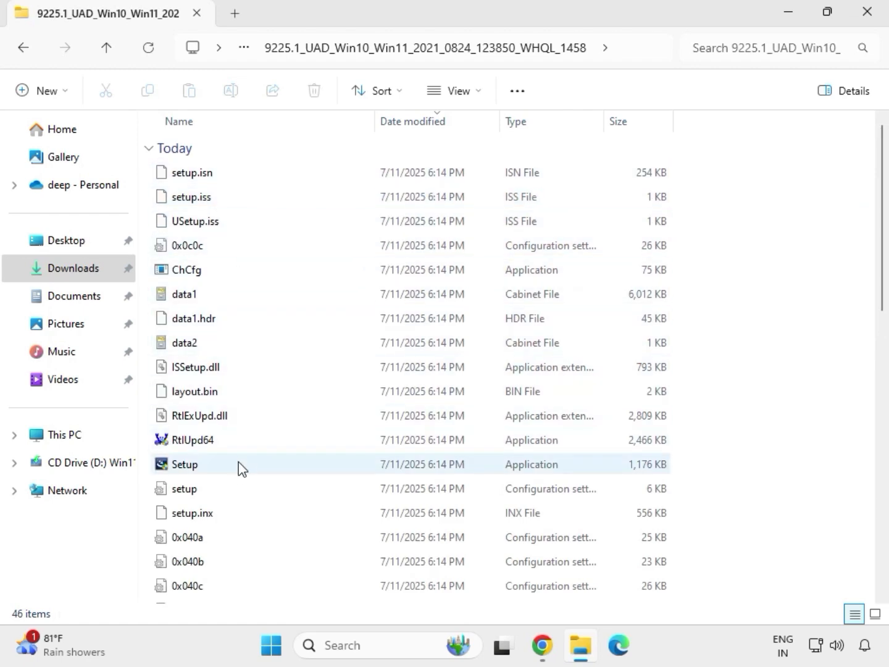
Run the Realtek Setup application as administrator, allow changes, and complete the Realtek Audio Driver wizard without restarting the computer
{"action": "left_click", "coordinate": [191, 470]}
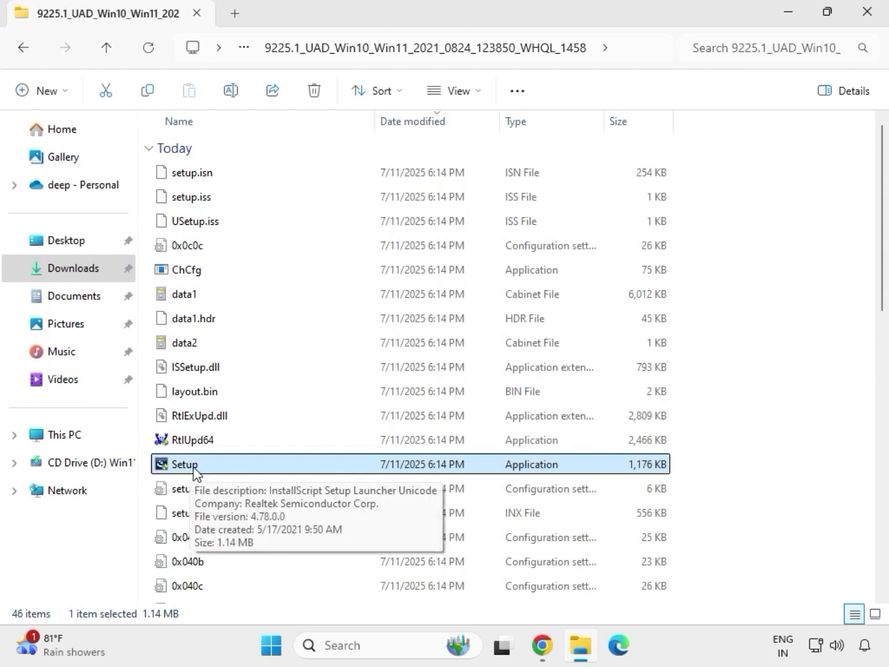
{"action": "right_click", "coordinate": [204, 472]}
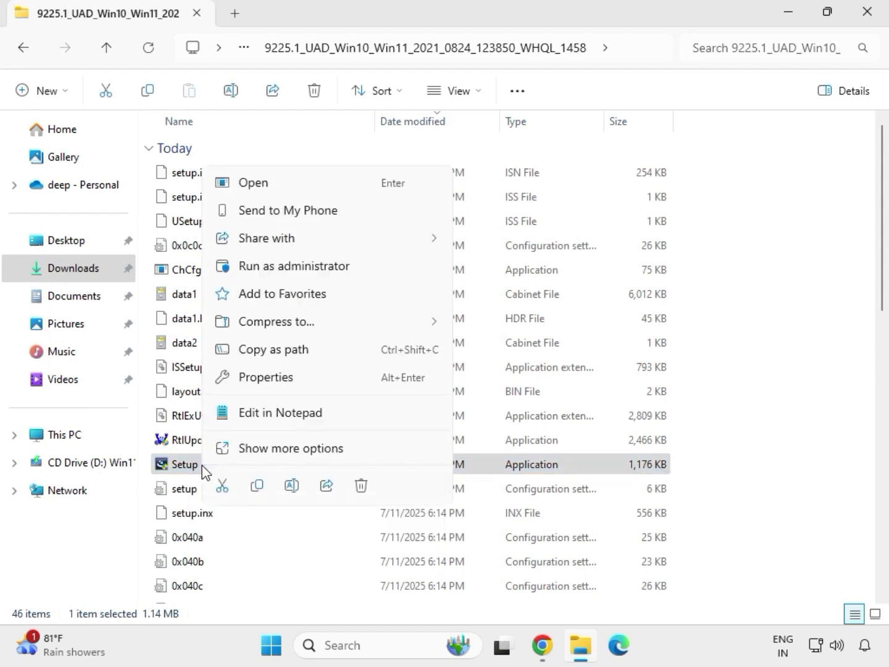
{"action": "left_click", "coordinate": [273, 270]}
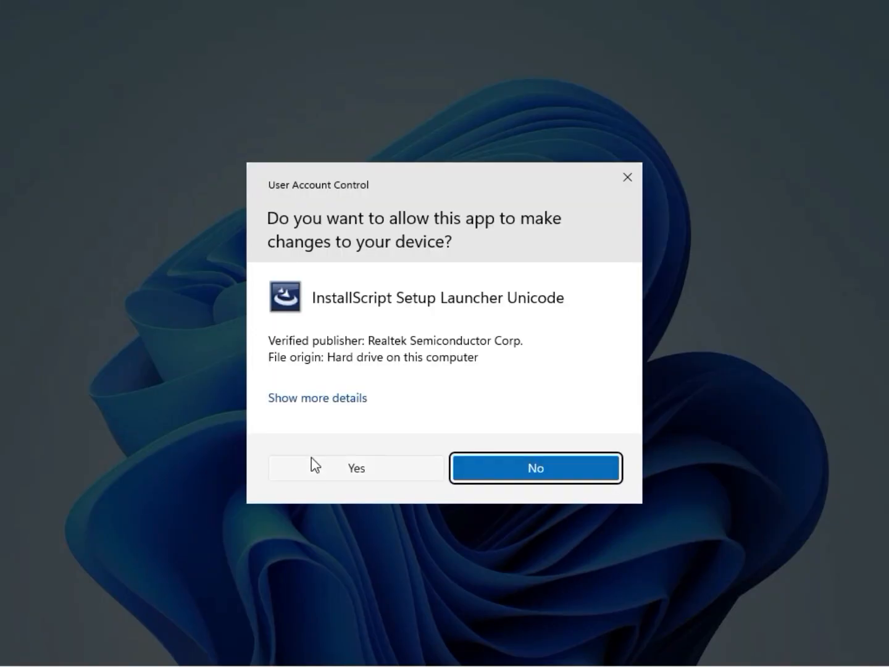
{"action": "left_click", "coordinate": [315, 465]}
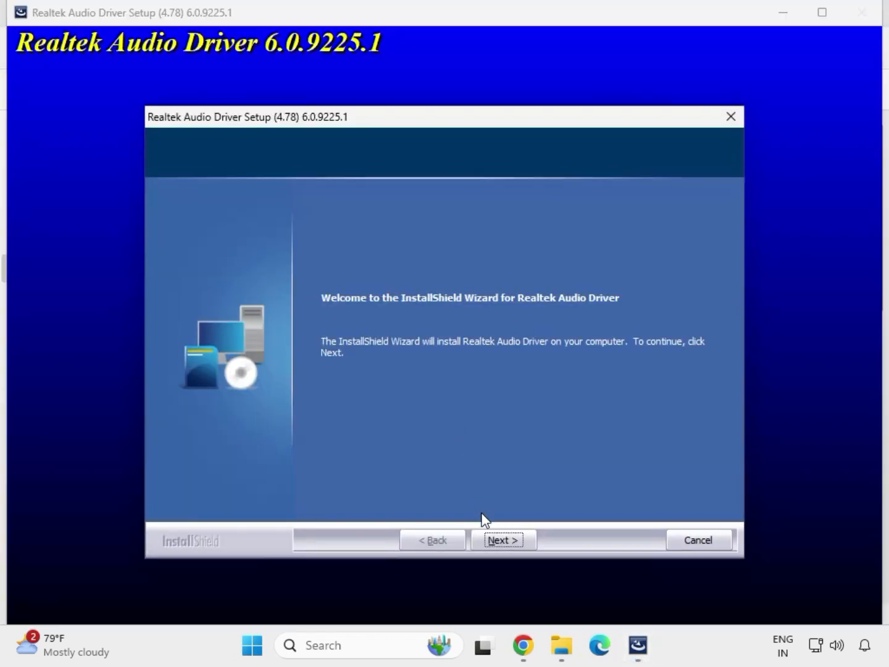
{"action": "left_click", "coordinate": [503, 540]}
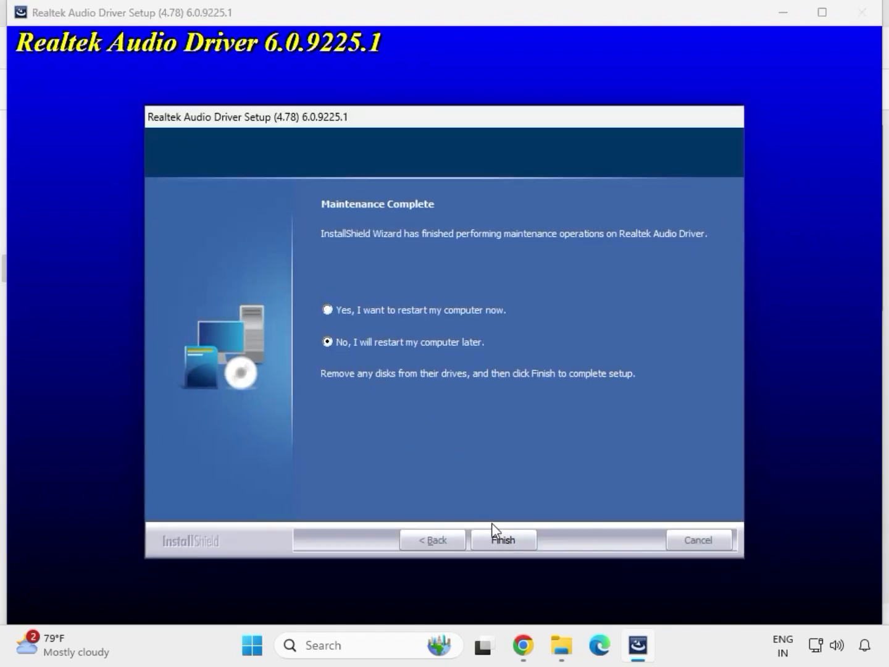
{"action": "left_click", "coordinate": [500, 539]}
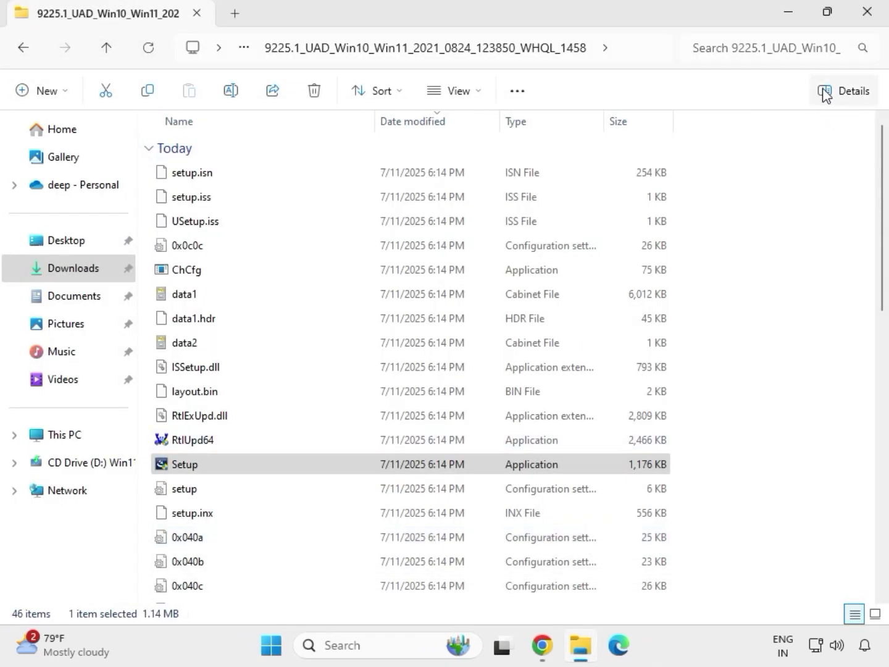